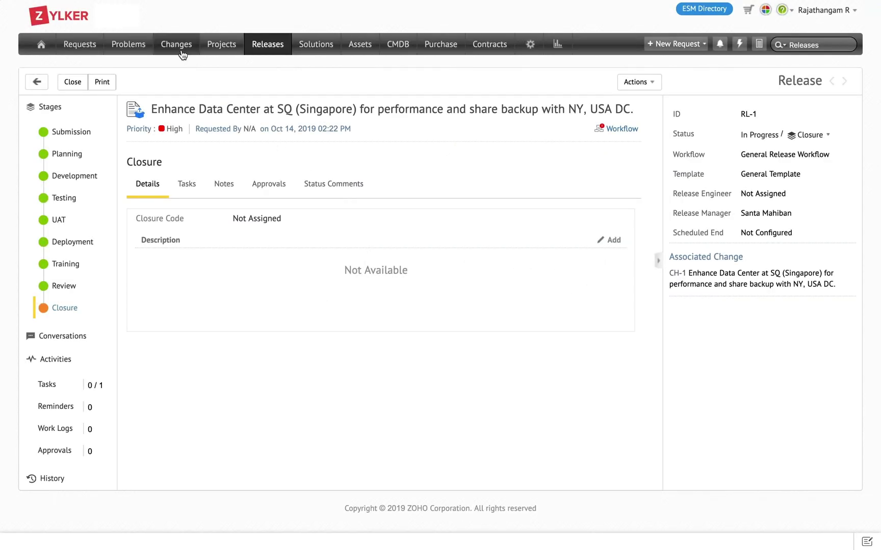
Open change CH-1 from the Changes list and follow its associated release link to RL-1.
left_click(177, 44)
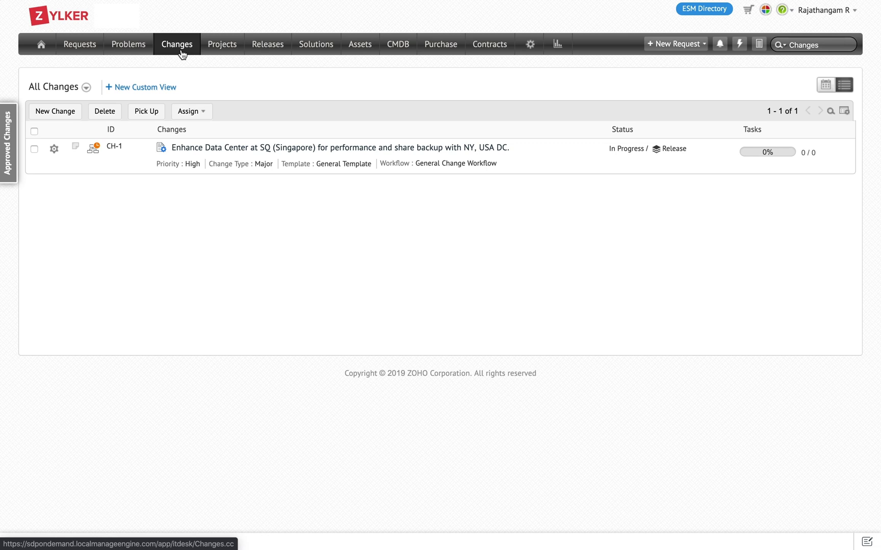
left_click(221, 148)
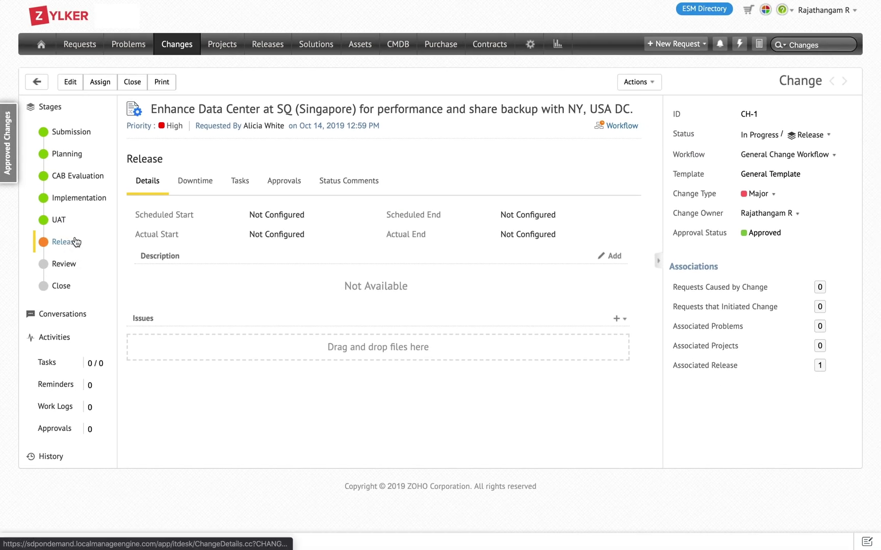
left_click(819, 366)
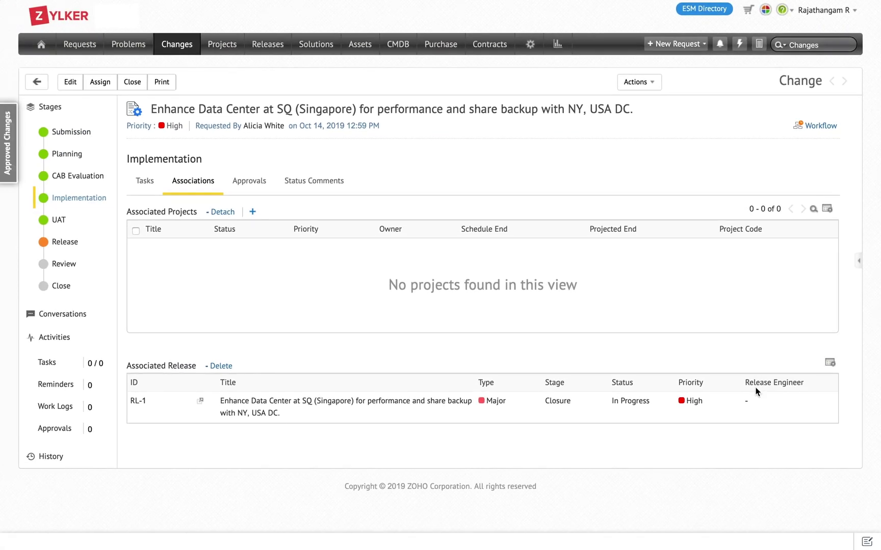
left_click(202, 402)
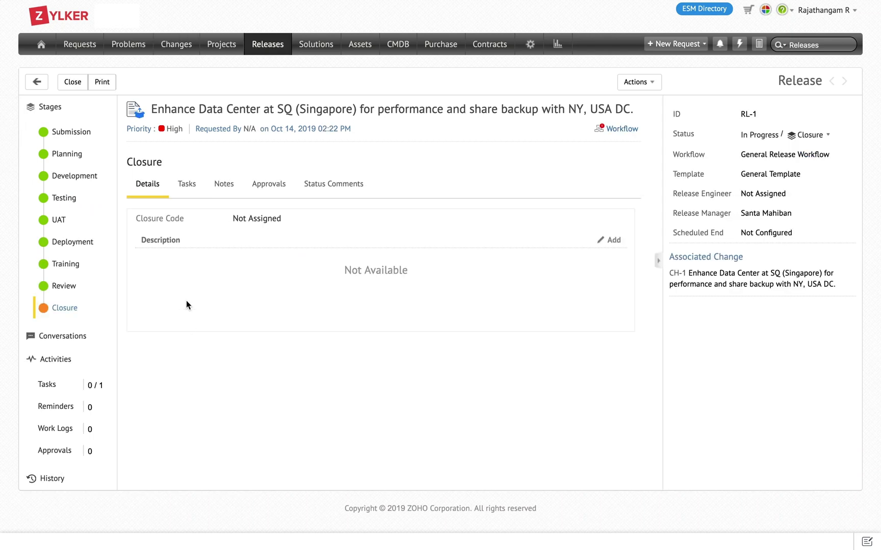
Step through RL-1's Submission, Planning, Development, Testing, Deployment and Training stage details.
left_click(62, 133)
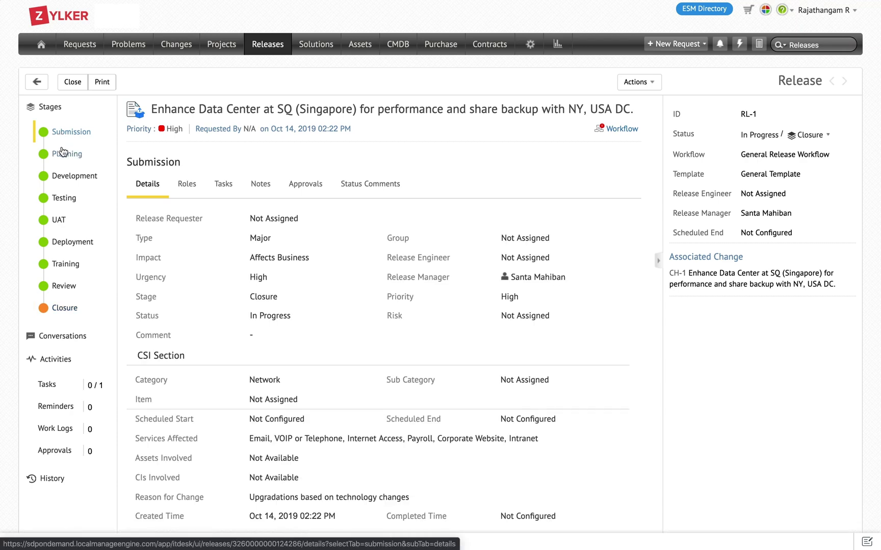
left_click(63, 151)
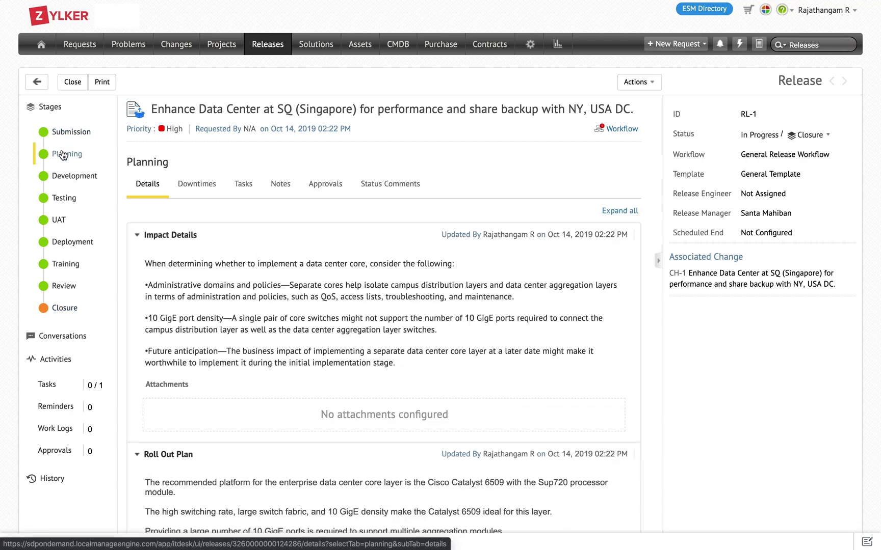
left_click(63, 177)
left_click(60, 201)
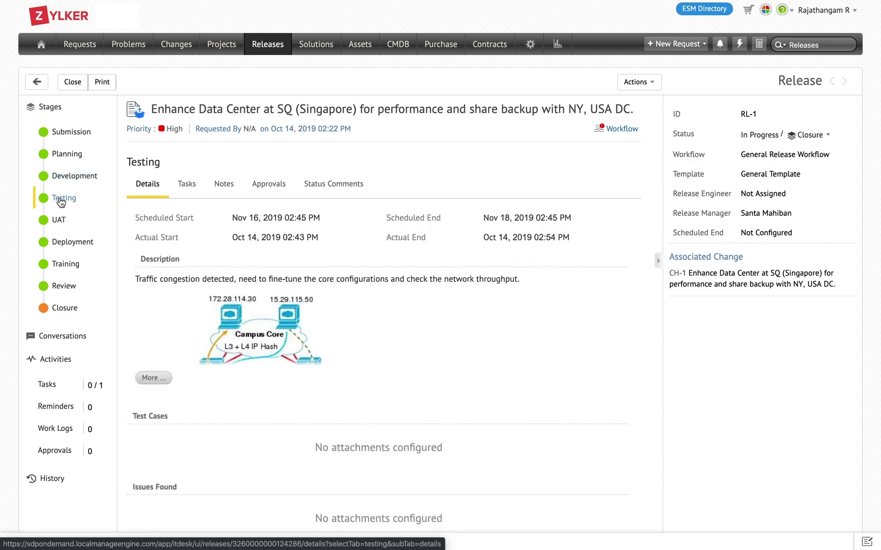
left_click(61, 242)
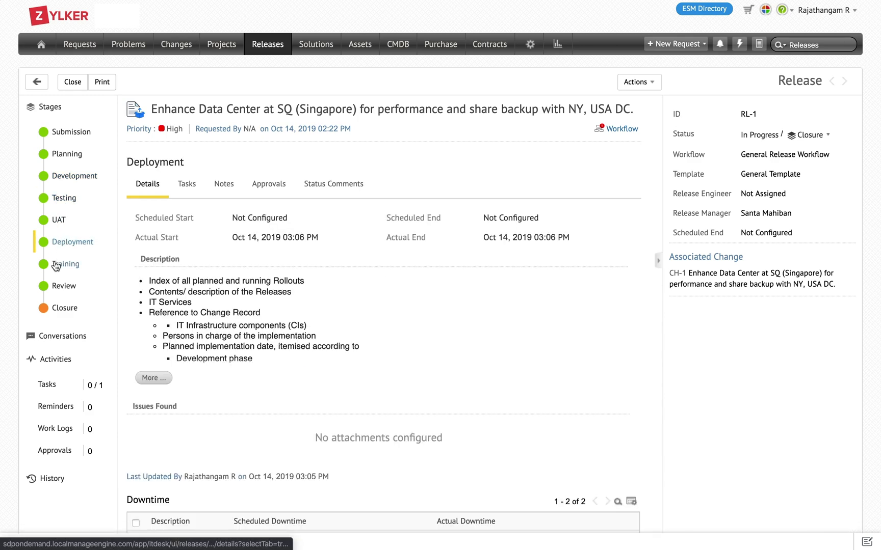
left_click(56, 265)
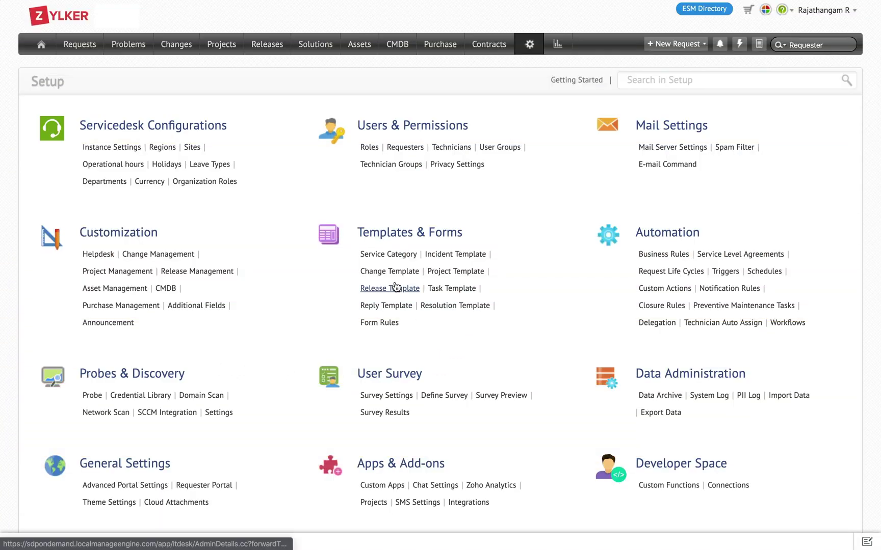
Open the General Template from the release templates list for editing.
left_click(393, 289)
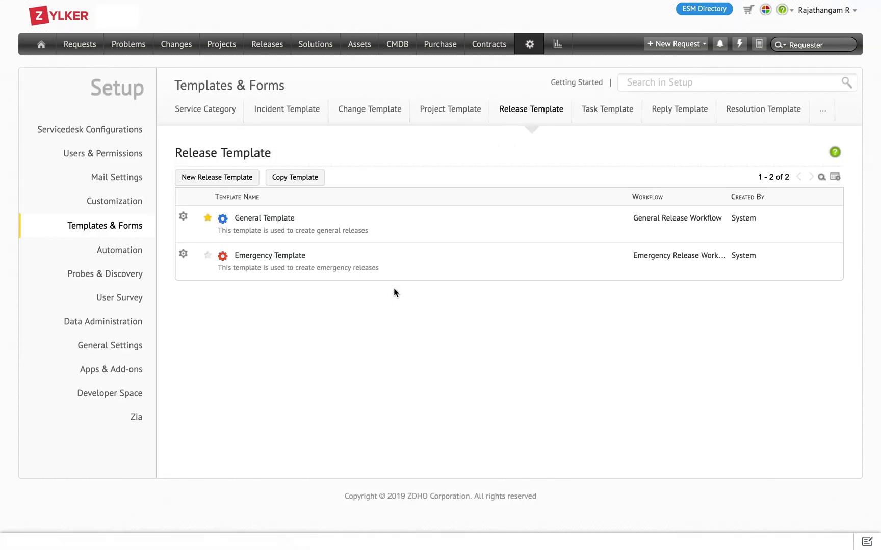
left_click(274, 219)
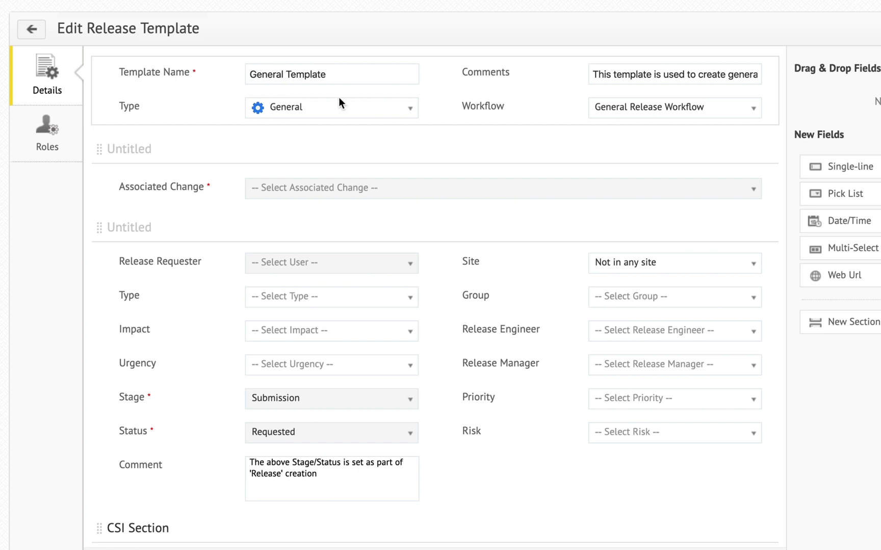
scroll(295, 363, "down", 3)
scroll(295, 357, "down", 5)
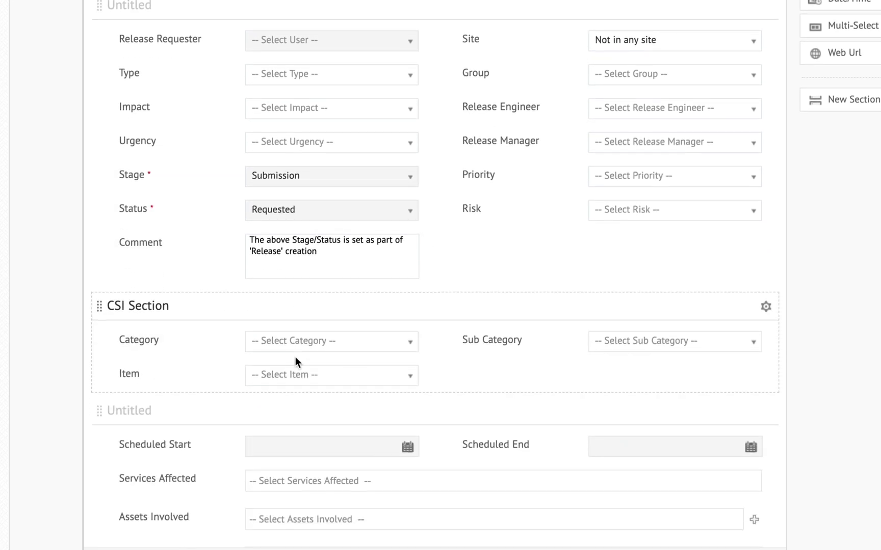
scroll(295, 358, "up", 8)
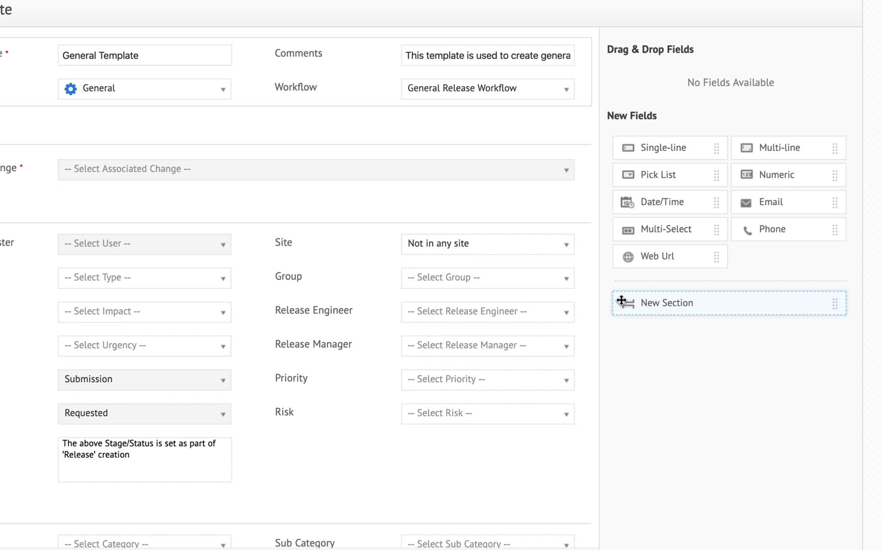
Review the template's Roles and Details, keeping General Release Workflow as its workflow.
left_click(67, 173)
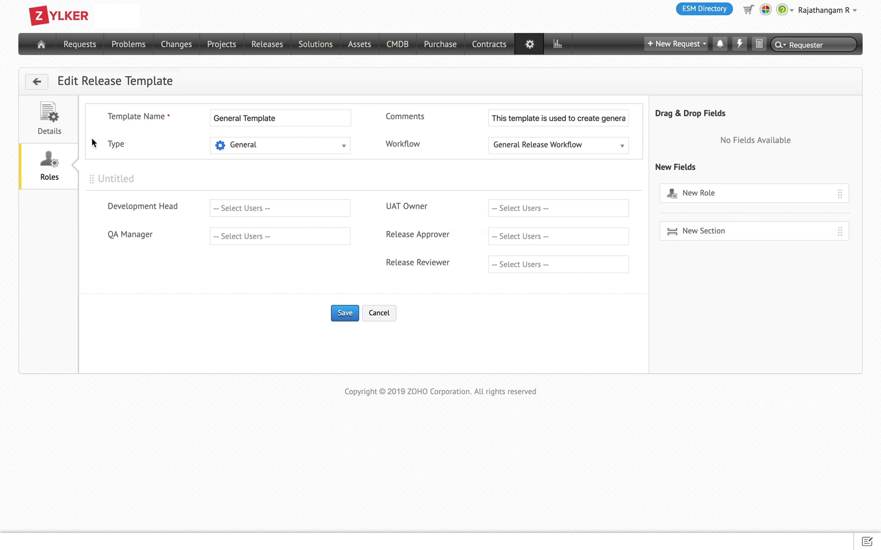
left_click(45, 121)
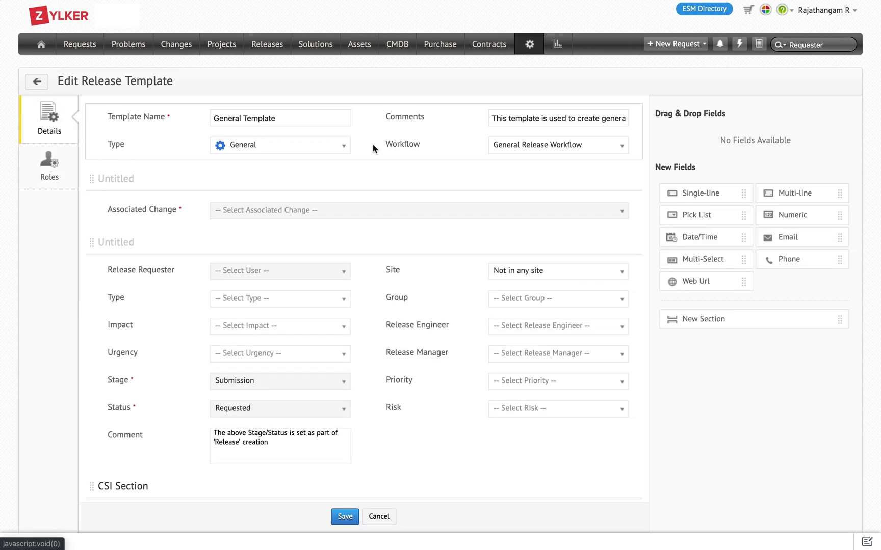
left_click(511, 147)
left_click(513, 148)
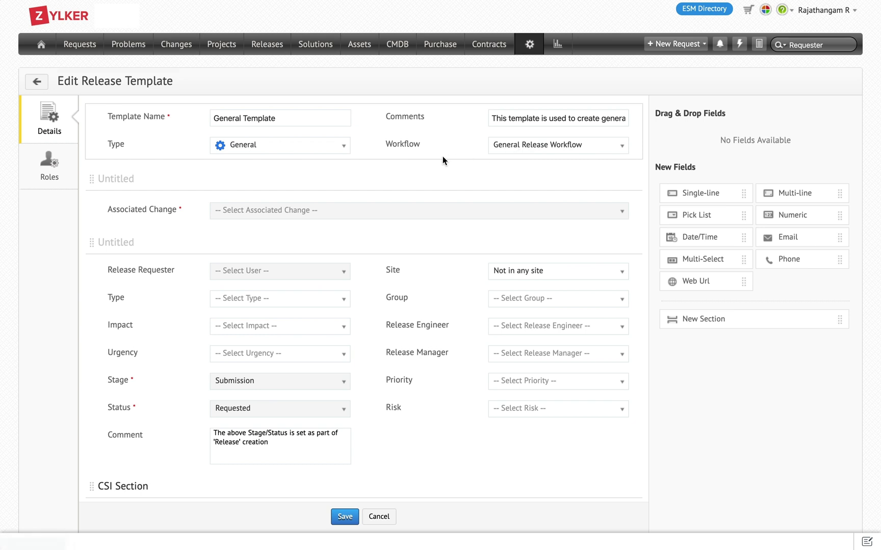
left_click(529, 45)
Open the General Release Workflow diagram and move the node panel off the Stage 4 Testing node.
left_click(788, 322)
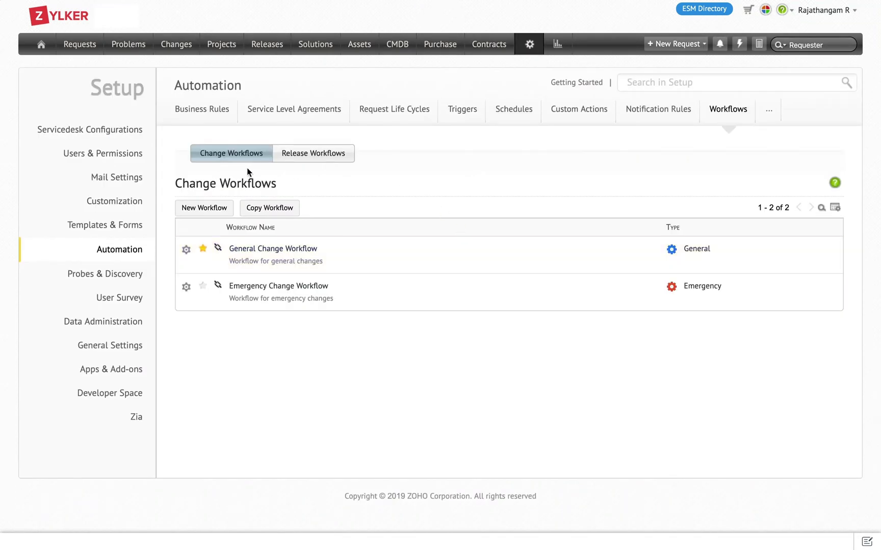
left_click(313, 155)
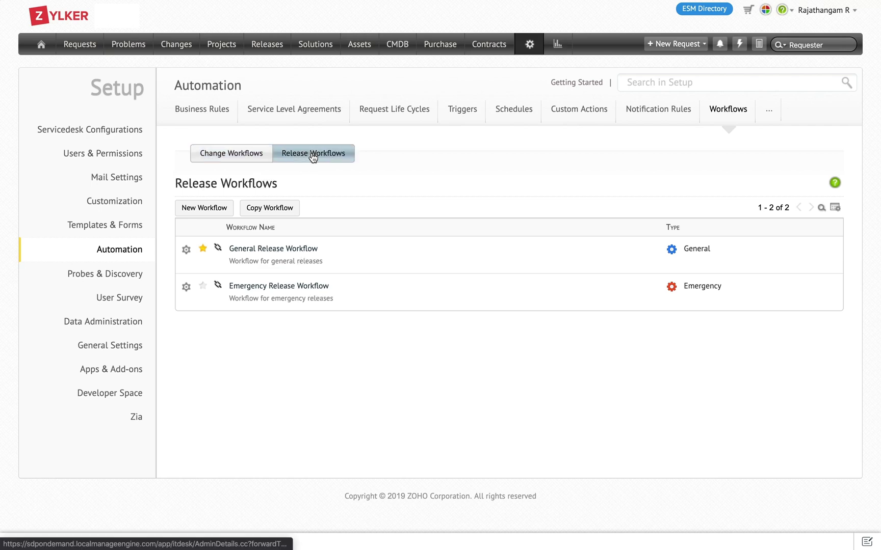
left_click(281, 248)
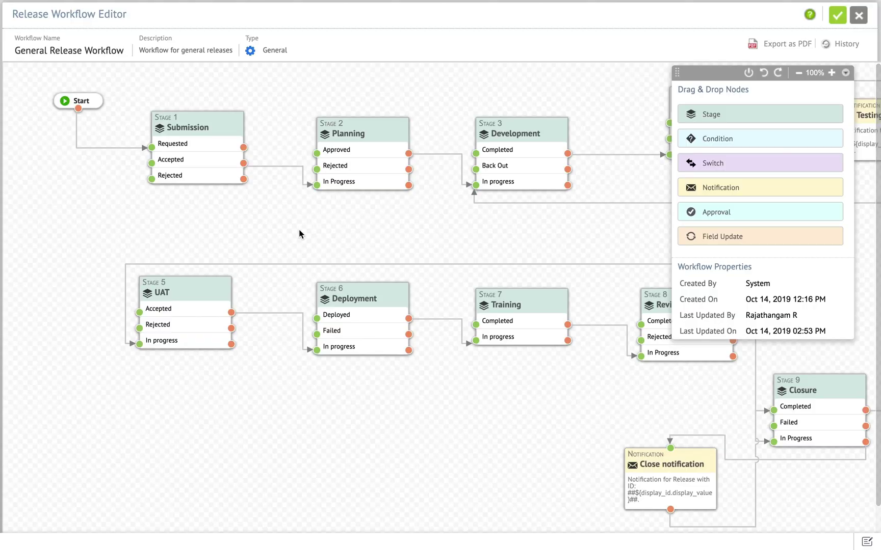
left_click_drag(708, 75, 716, 295)
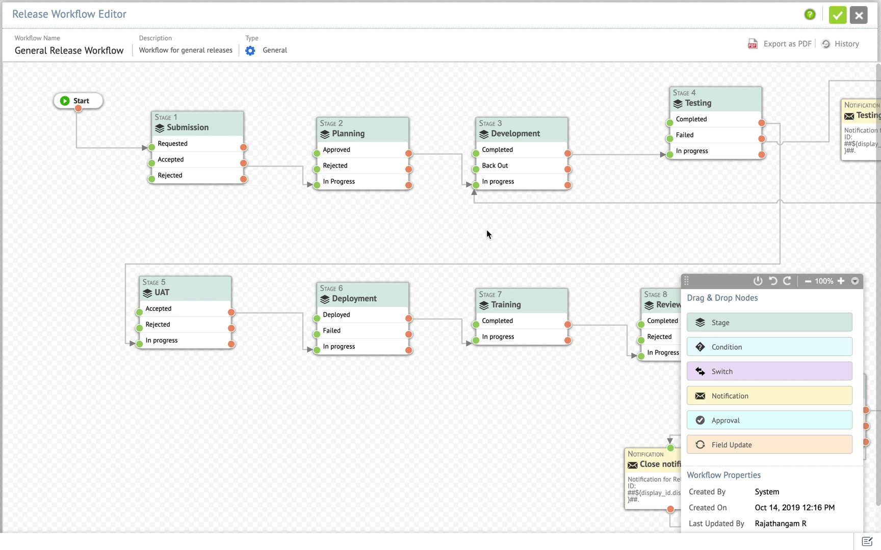
Zoom the diagram out to 80% to reveal Stage 9 Closure, then close the editor.
left_click(806, 283)
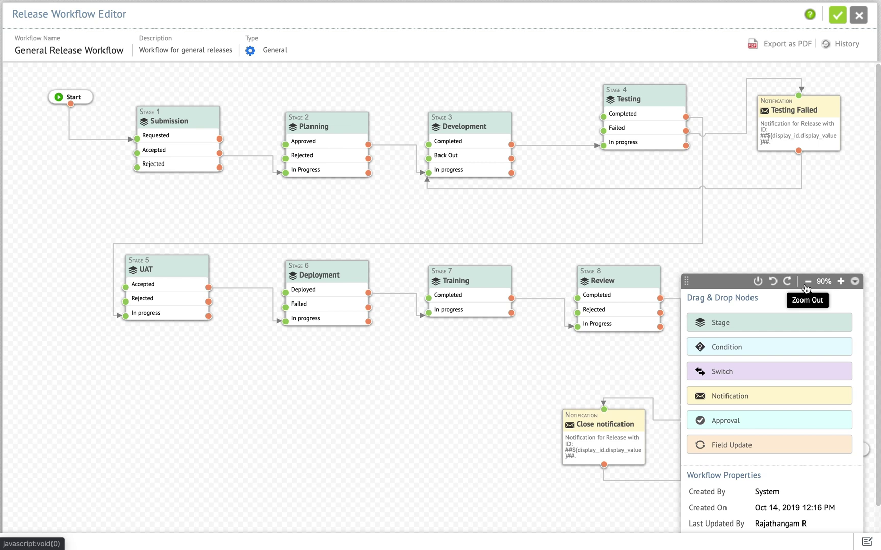
left_click(807, 281)
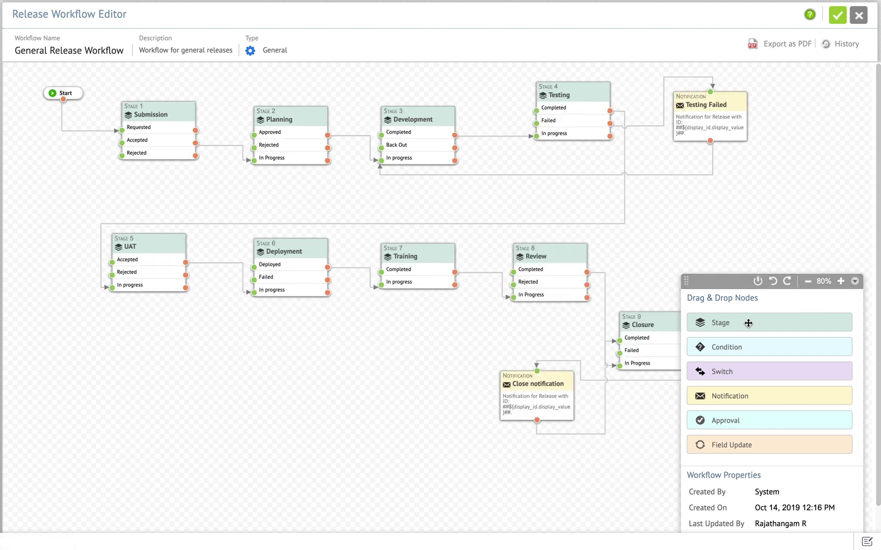
left_click(617, 176)
mouse_move(606, 322)
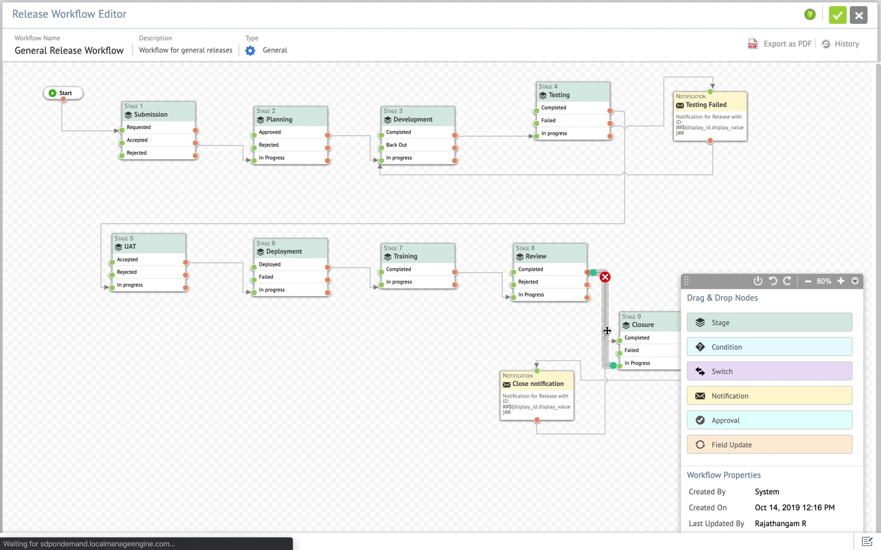
mouse_move(575, 299)
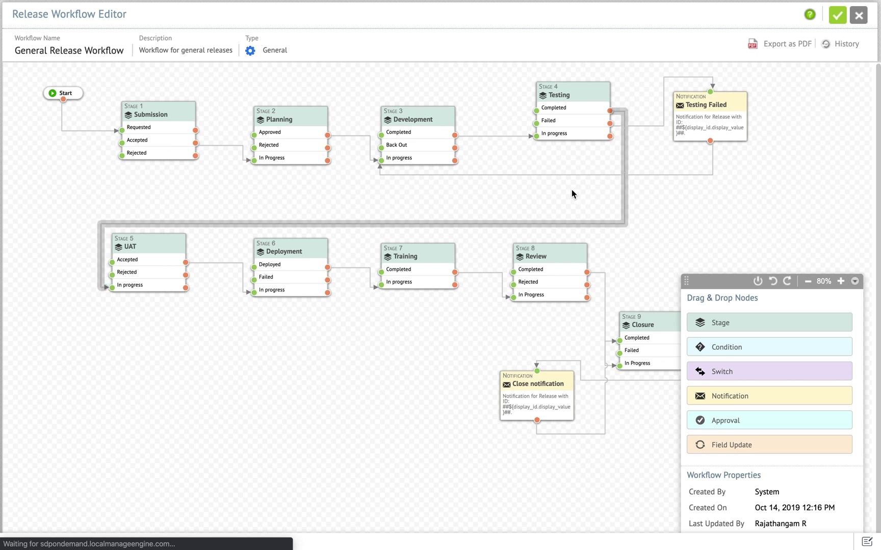
mouse_move(658, 179)
mouse_move(549, 108)
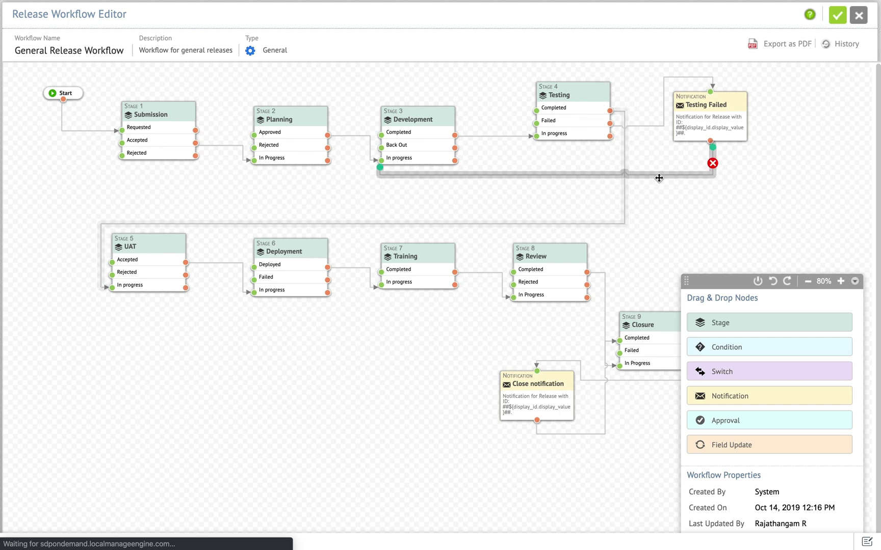
left_click(856, 21)
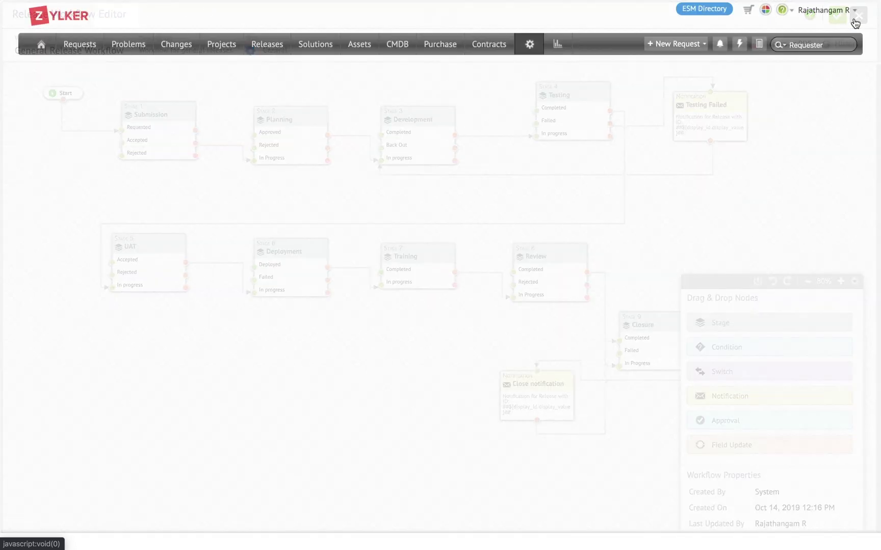
Search Setup for 'stage', open Stage and Status, and cancel a new release stage.
left_click(752, 80)
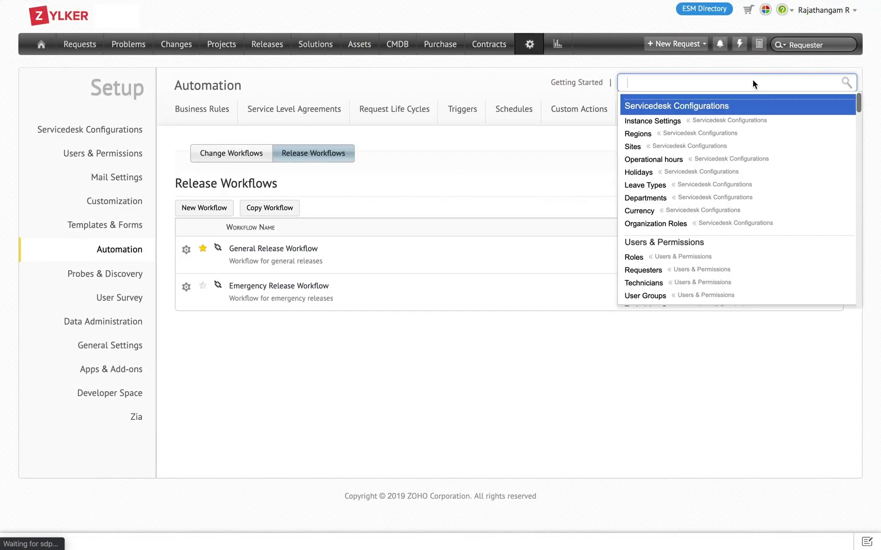
type("stage")
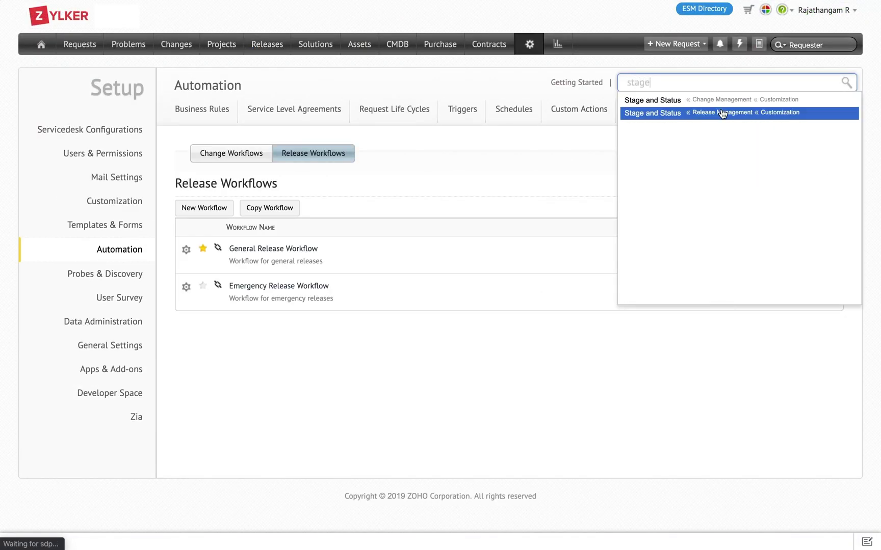
left_click(722, 113)
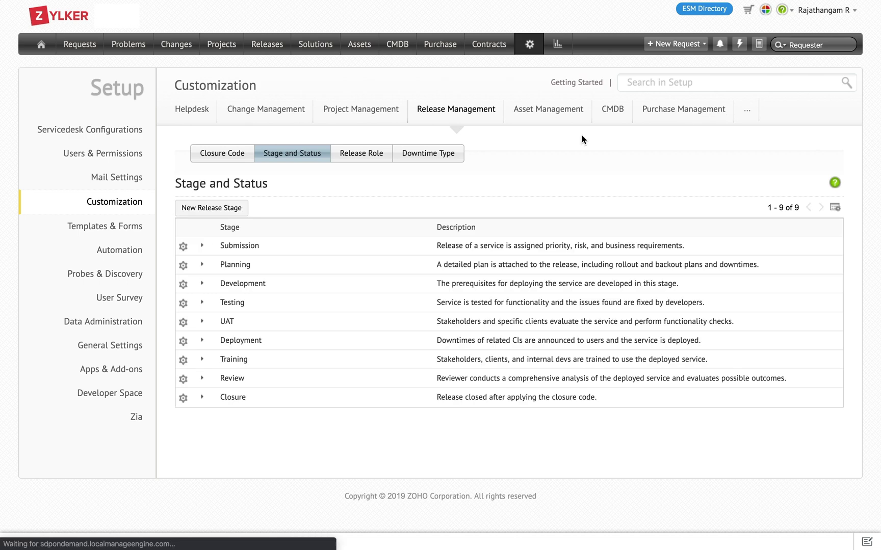
left_click(238, 207)
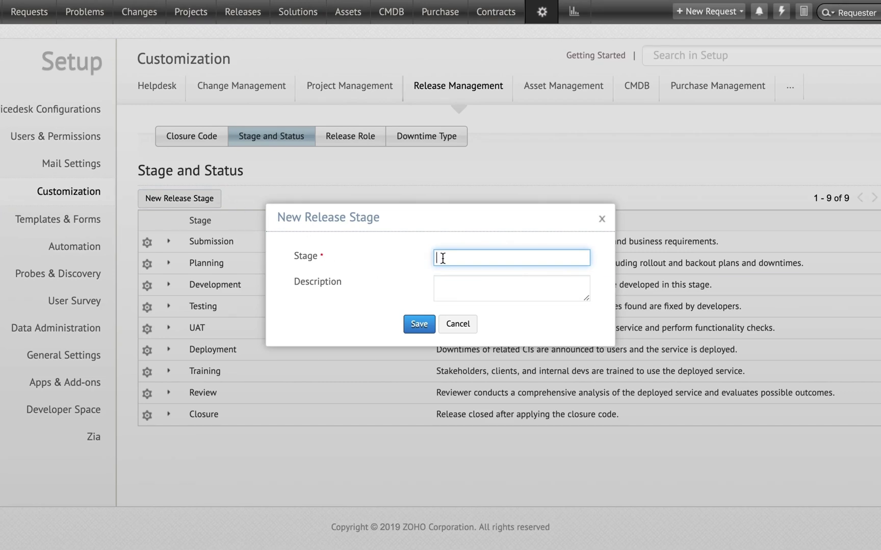
left_click(456, 323)
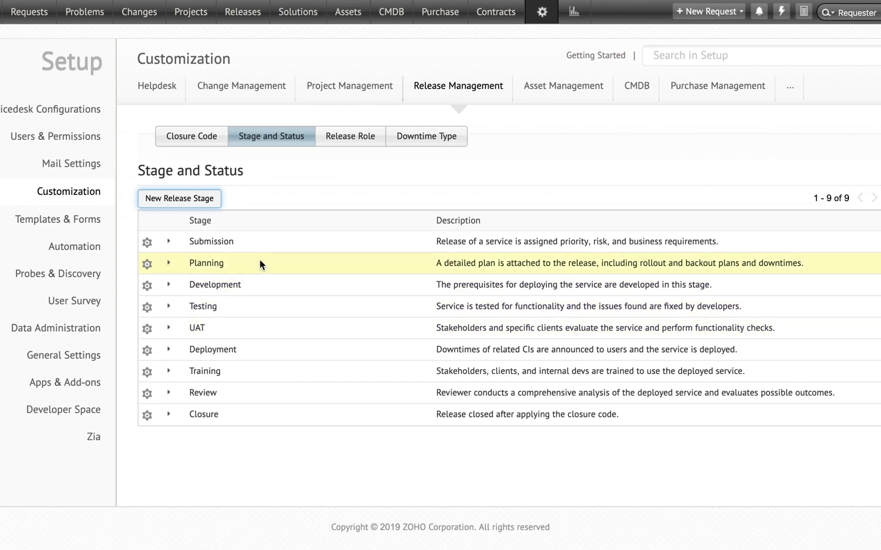
Inspect Planning's Approved status without saving, then open Release Management's Closure Code list.
left_click(192, 262)
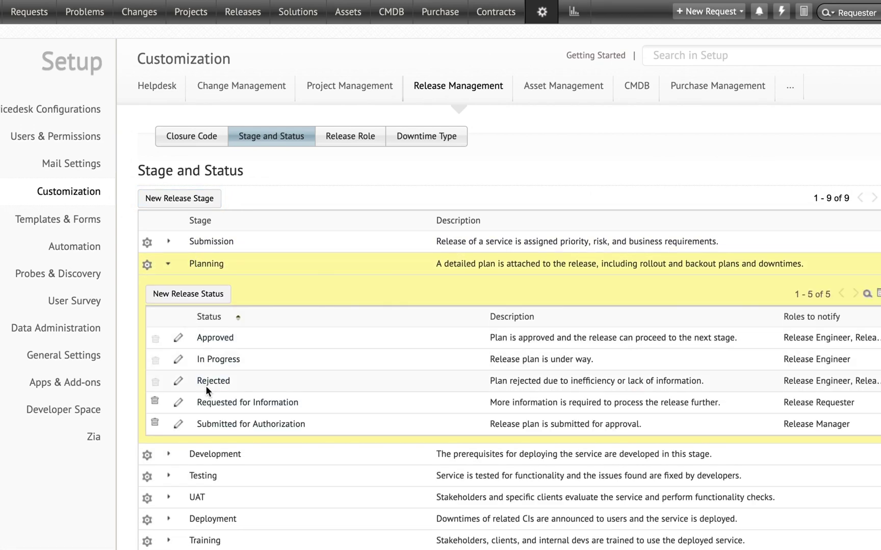
scroll(222, 341, "down", 1)
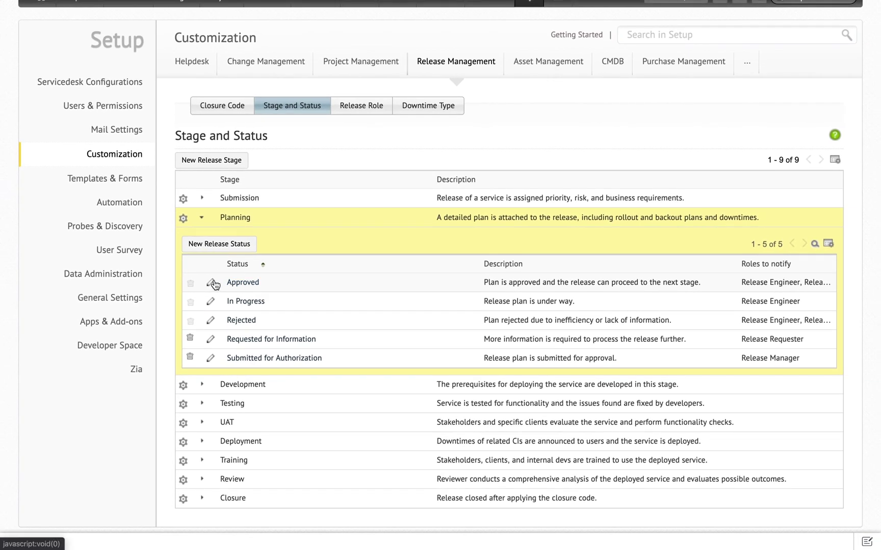
left_click(210, 283)
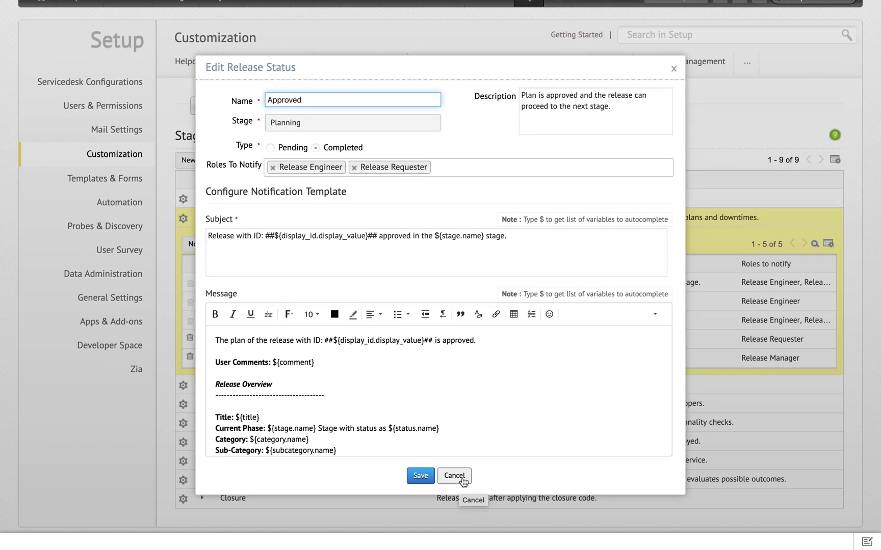
left_click(461, 480)
left_click(529, 3)
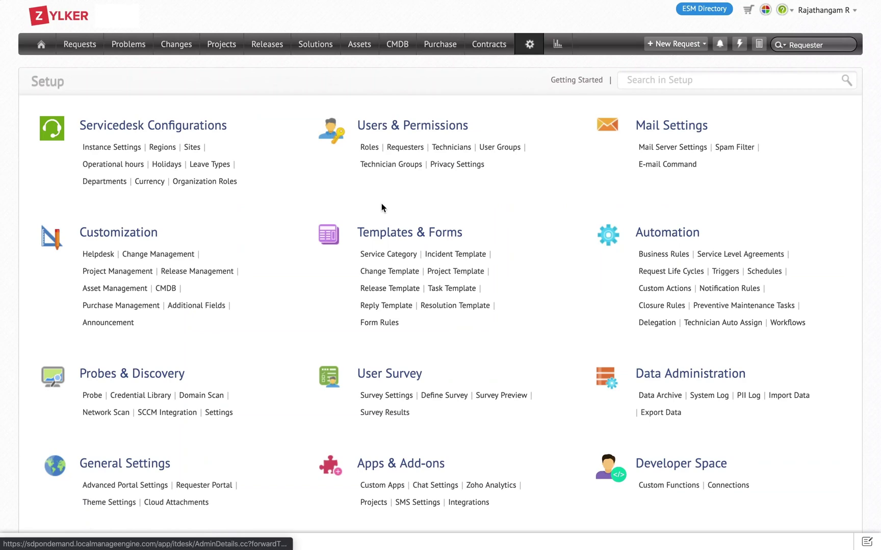
left_click(220, 267)
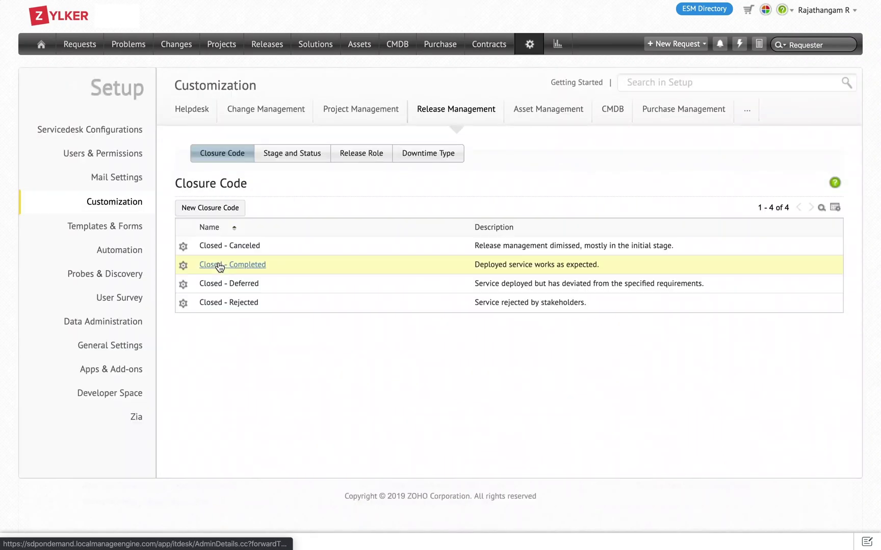
Start a new release role, toggle all-stage edit access on and off, and leave it unsaved.
left_click(373, 159)
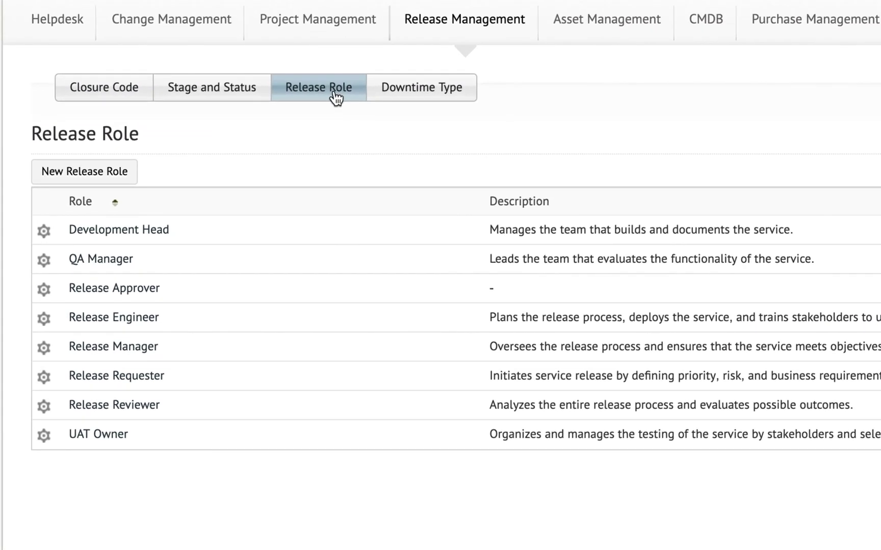
left_click(108, 180)
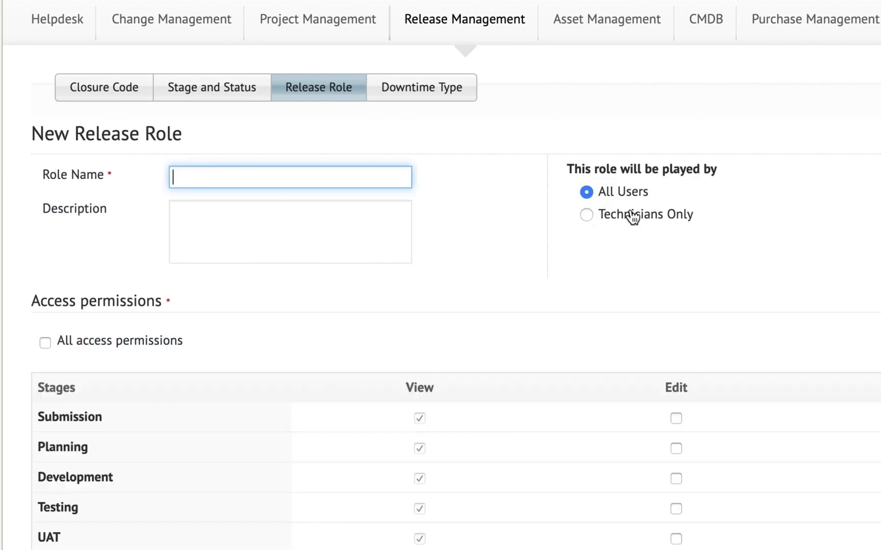
scroll(619, 223, "down", 3)
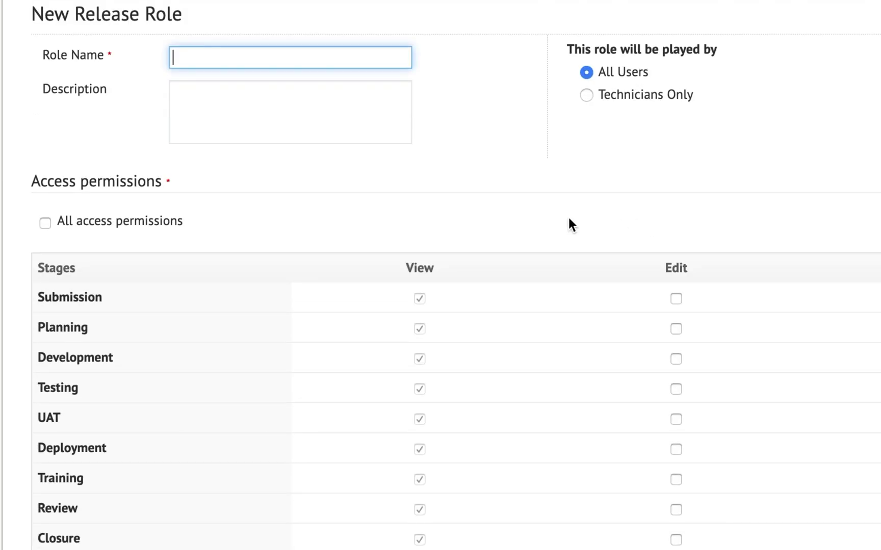
left_click(158, 222)
scroll(157, 222, "down", 2)
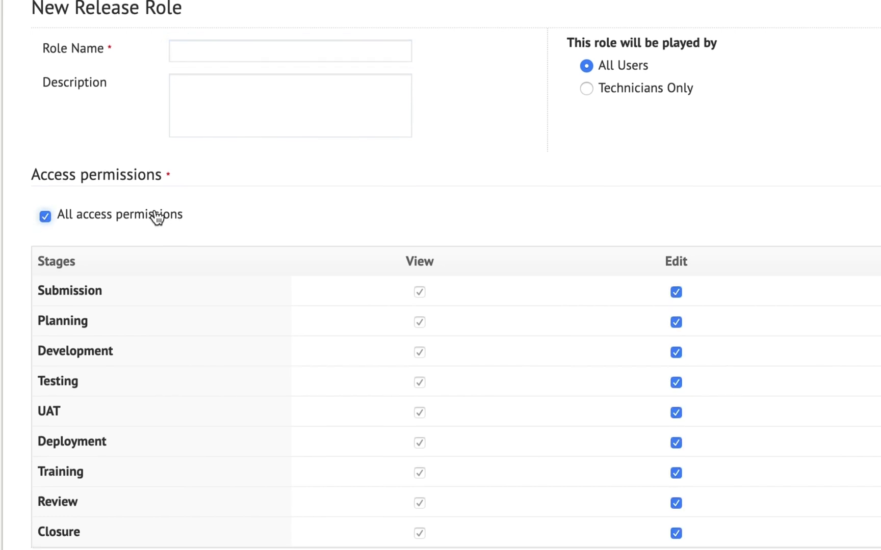
scroll(157, 168, "down", 1)
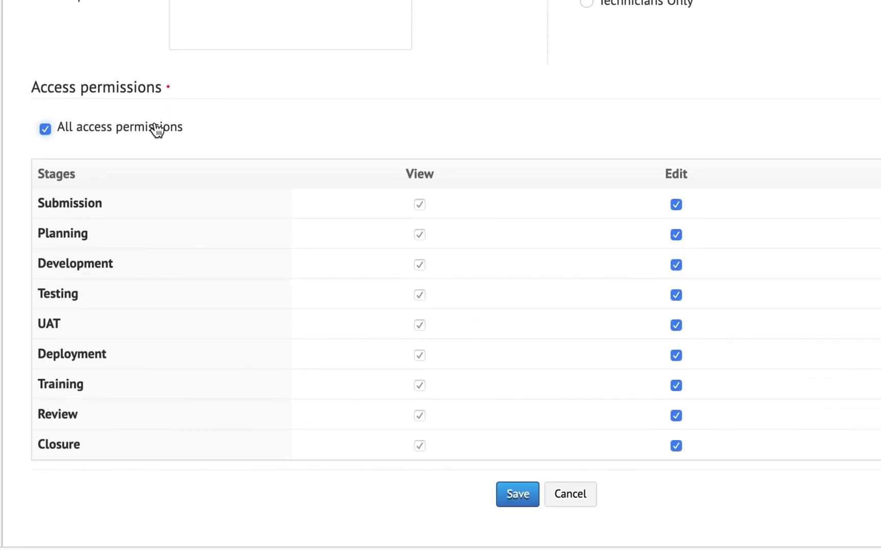
left_click(82, 132)
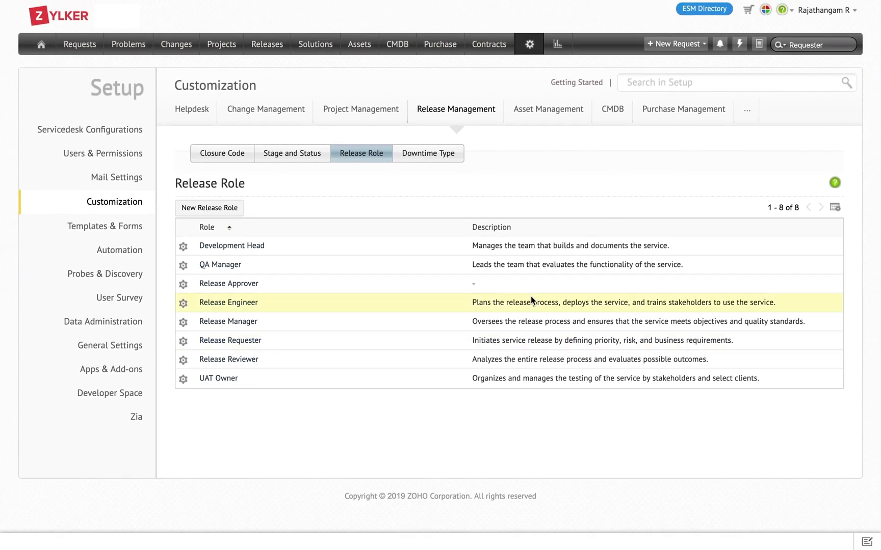
left_click(529, 47)
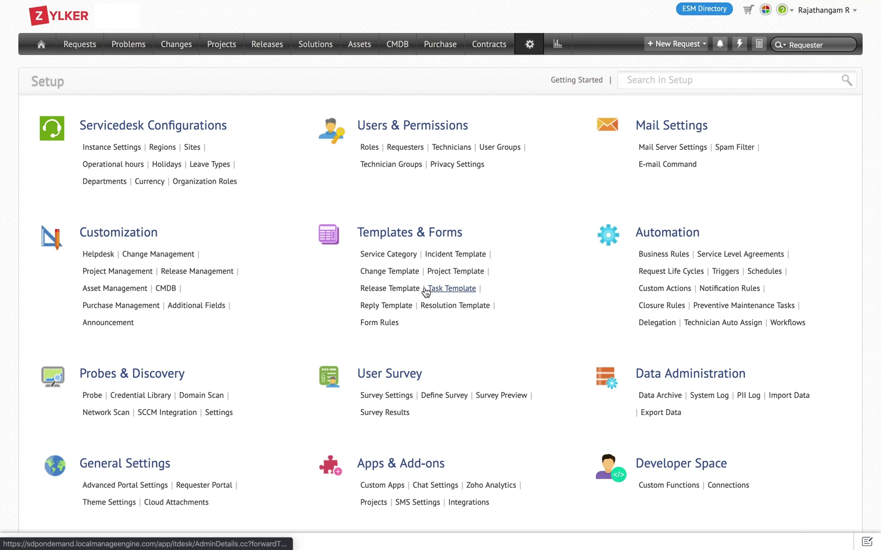
In Release Management's Downtime Types, cancel a new type and the Degraded Performance editor unchanged.
left_click(216, 273)
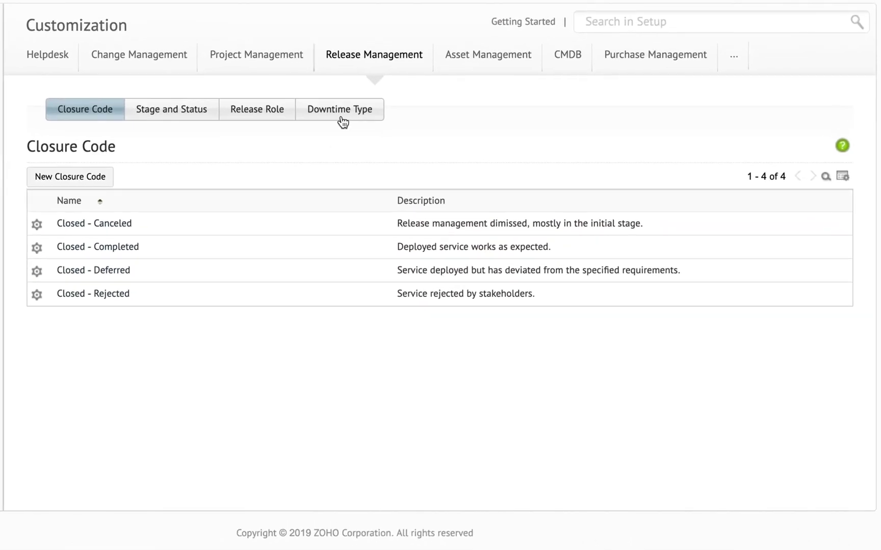
left_click(418, 154)
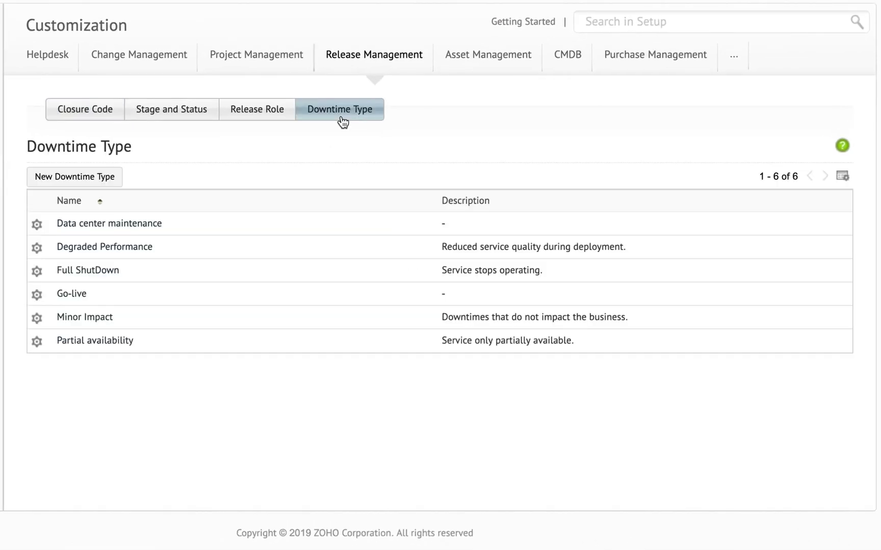
left_click(113, 188)
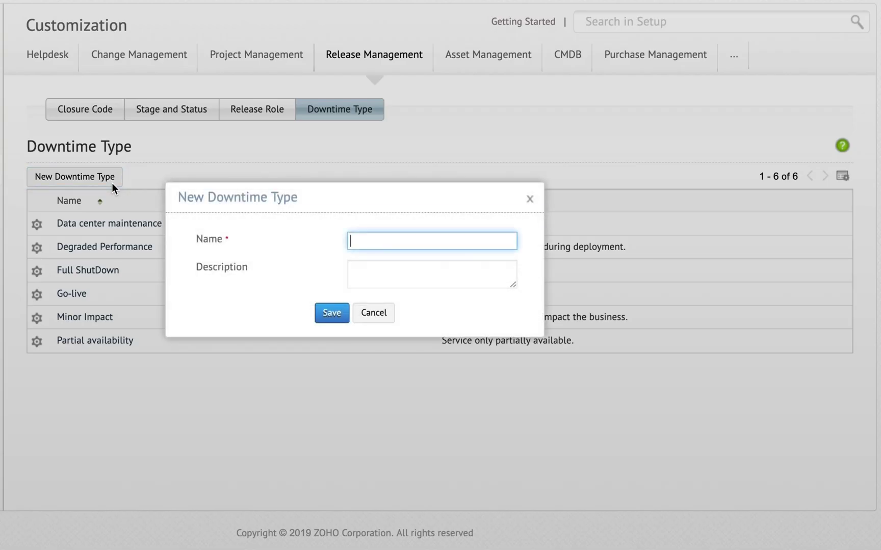
left_click(366, 313)
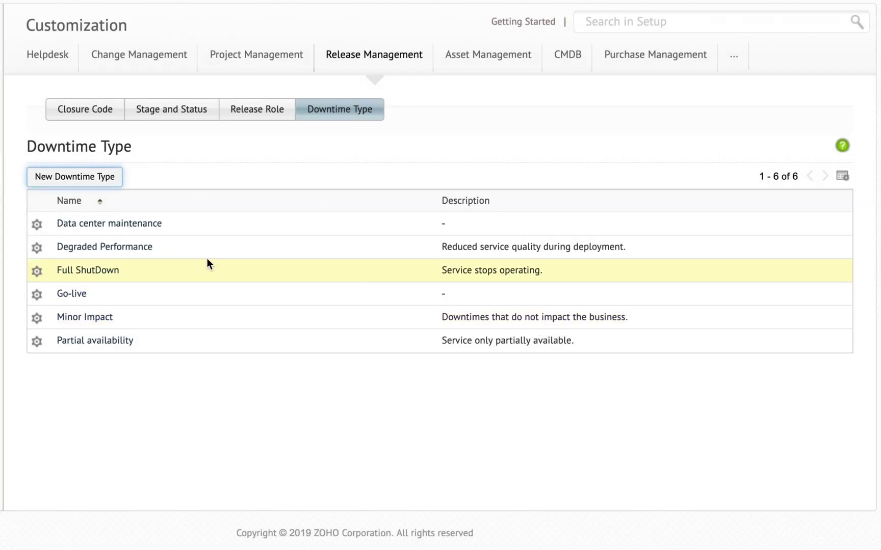
left_click(144, 248)
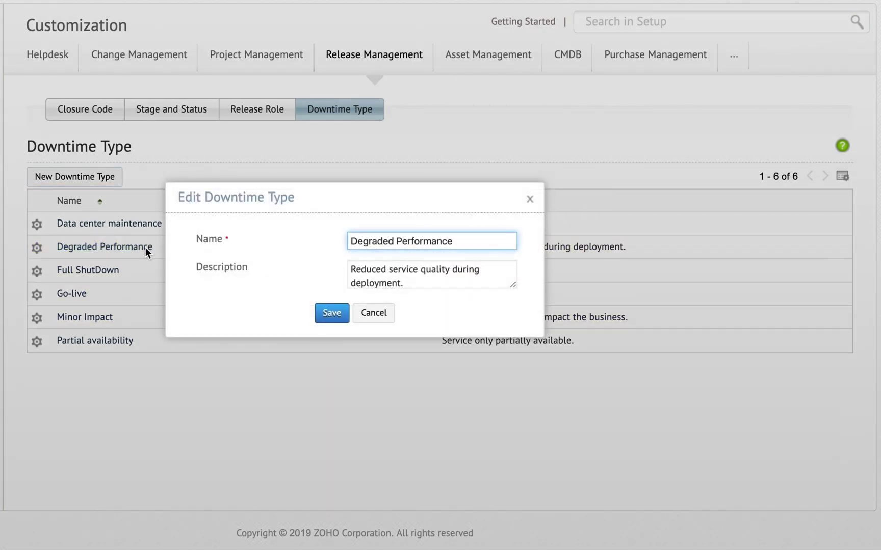
left_click(368, 312)
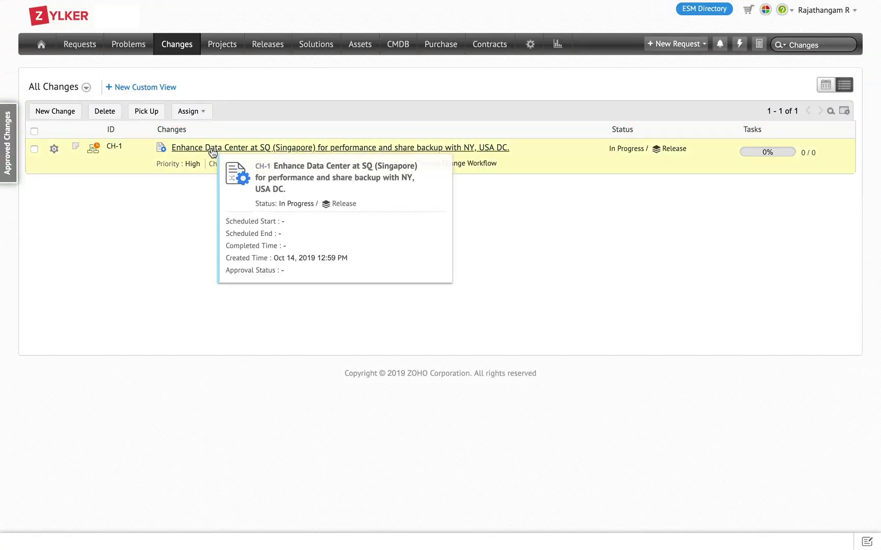
Review CH-1's Submission, Planning and Release stages, then open its associated release RL-1.
left_click(212, 149)
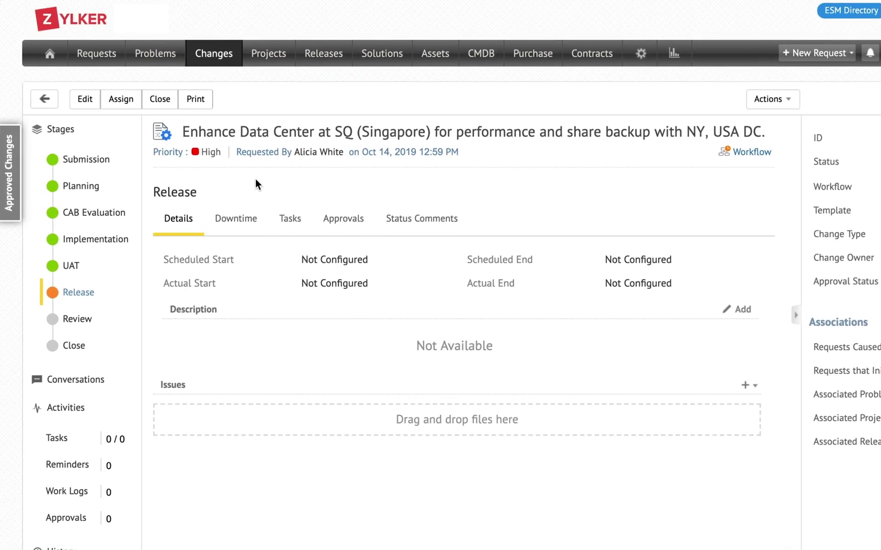
left_click(82, 178)
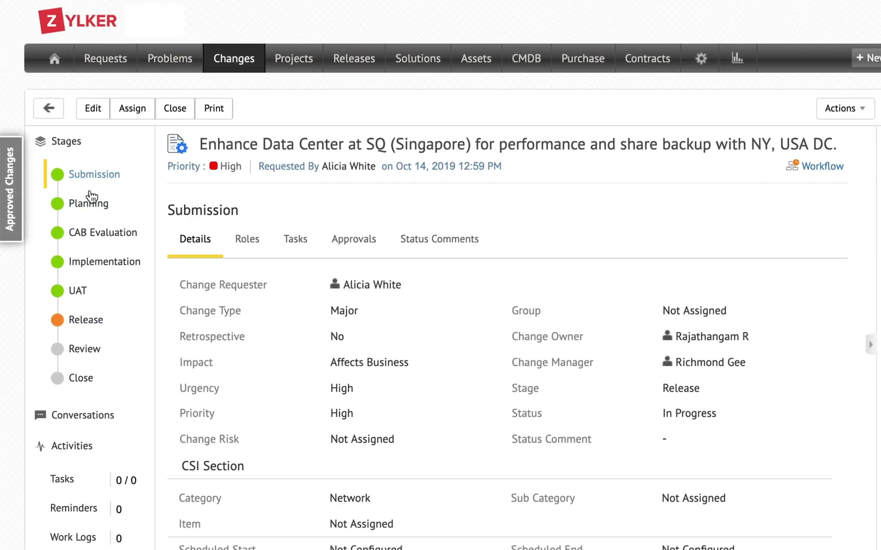
left_click(103, 213)
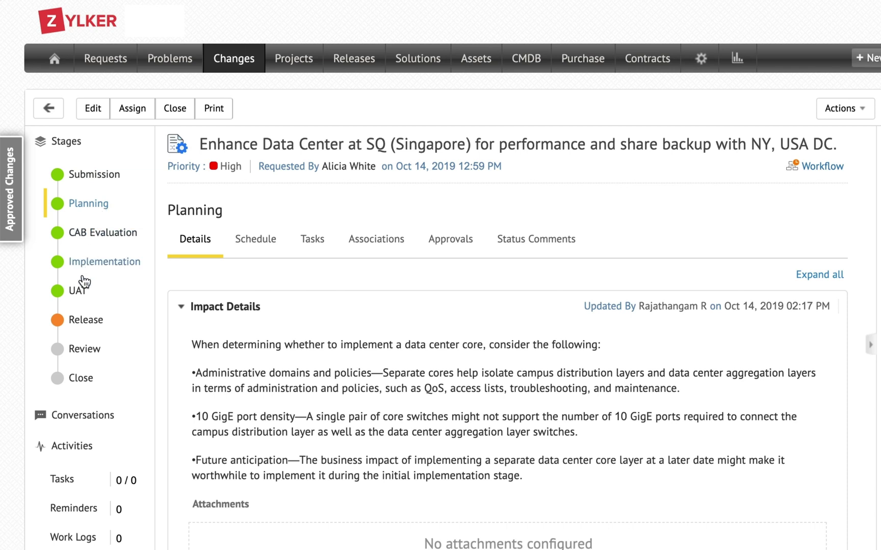
left_click(79, 321)
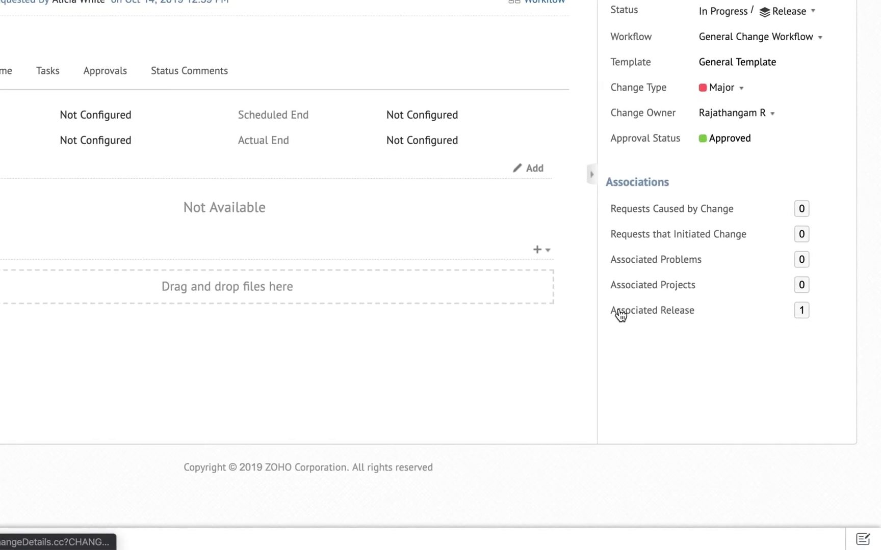
left_click(619, 312)
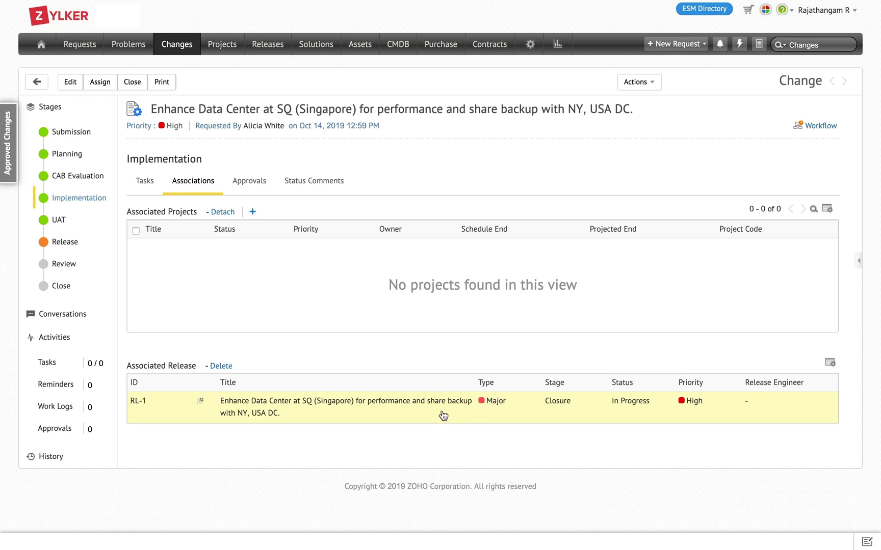
left_click(200, 402)
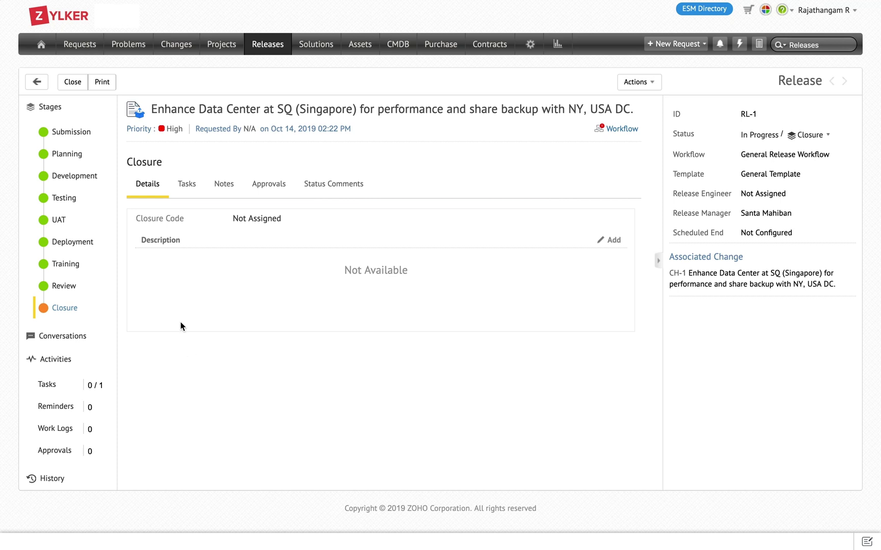
Show RL-1's Submission details and open its workflow execution diagram, showing Failed/Stopped status.
left_click(75, 137)
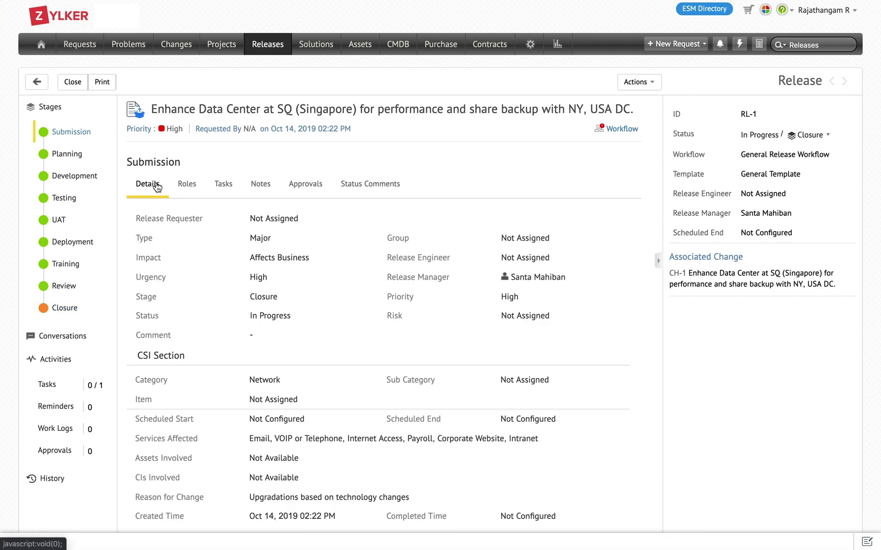
scroll(204, 313, "down", 5)
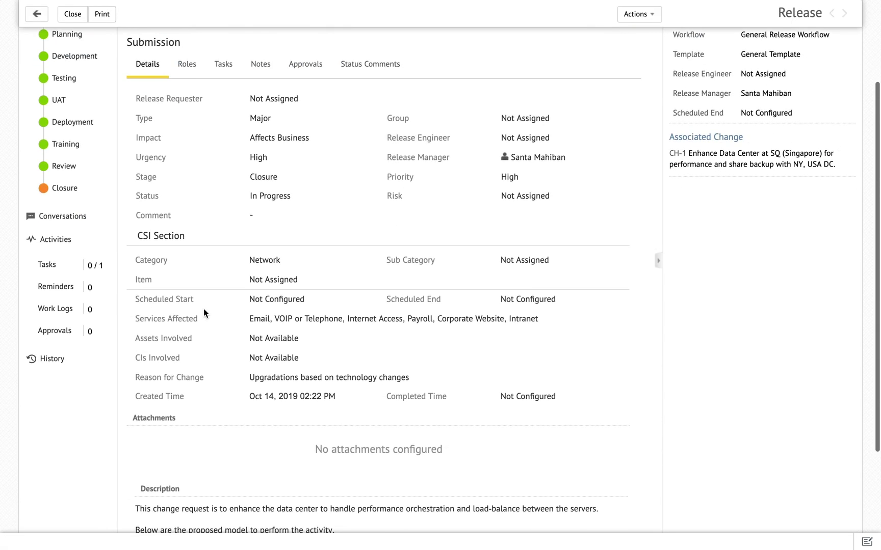
scroll(204, 313, "up", 4)
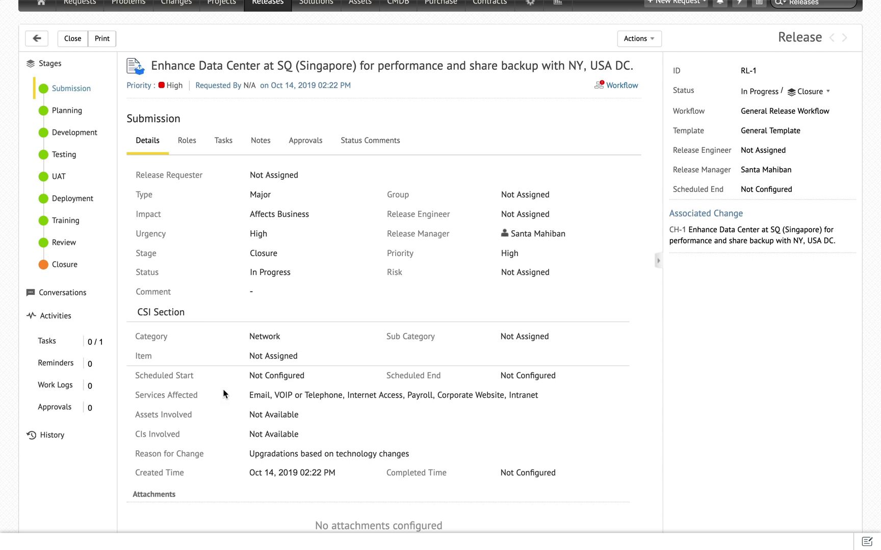
scroll(224, 391, "down", 3)
scroll(224, 393, "down", 3)
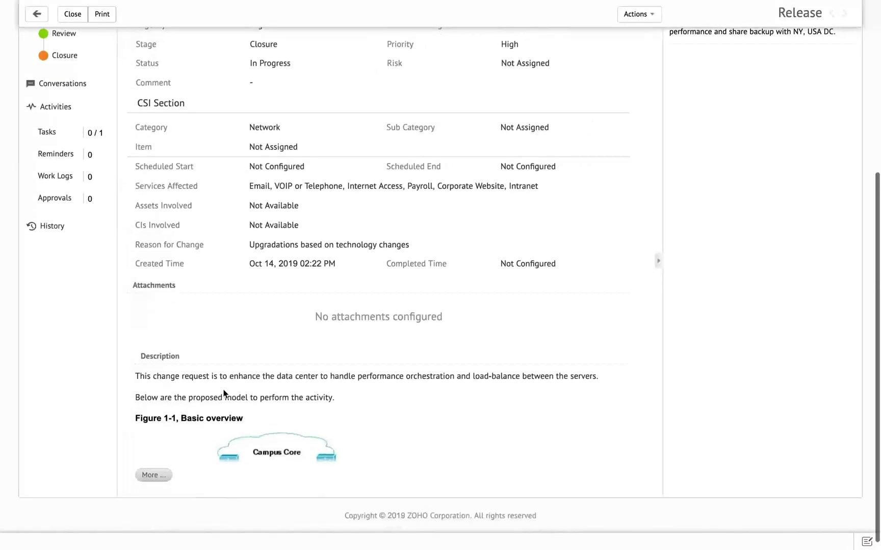
scroll(224, 394, "up", 6)
mouse_move(613, 122)
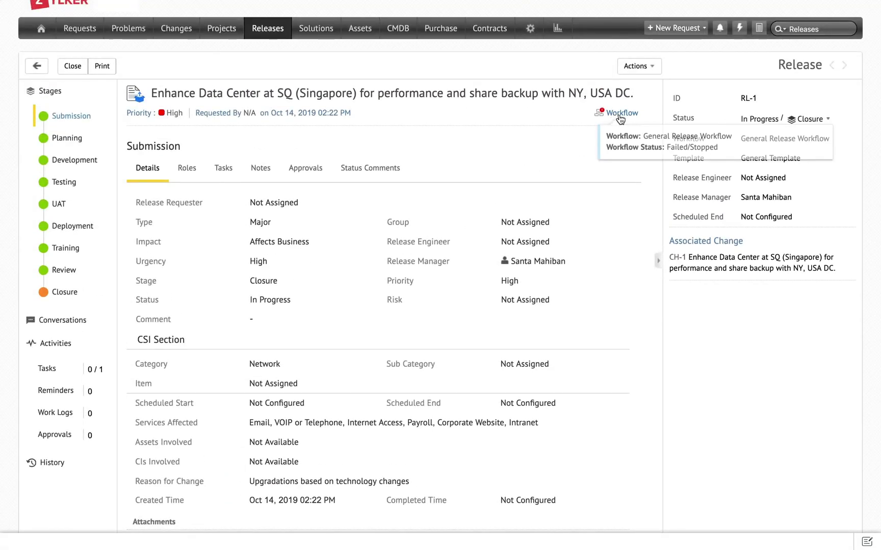
left_click(619, 116)
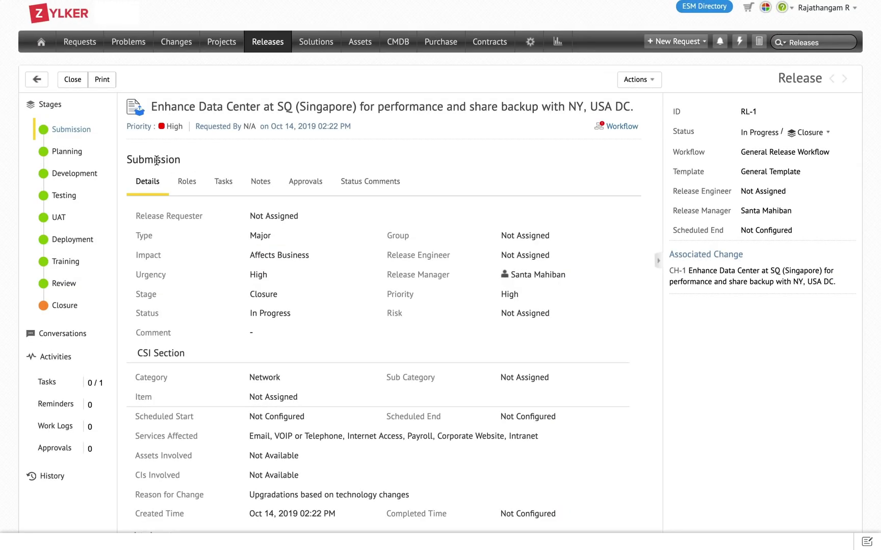
Expand RL-1's Submission description to view the Figure 1-1 and Figure 1-2 network diagrams.
scroll(190, 187, "down", 3)
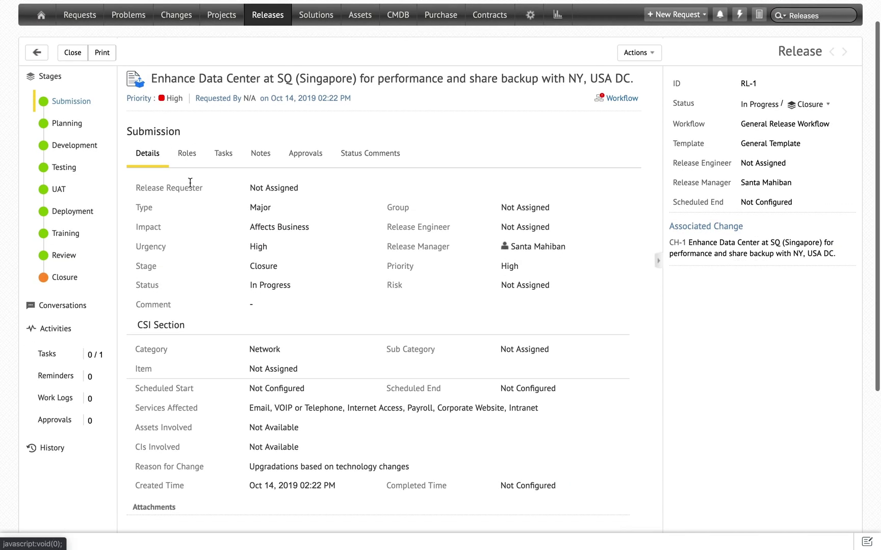
scroll(190, 187, "down", 2)
scroll(190, 187, "down", 2)
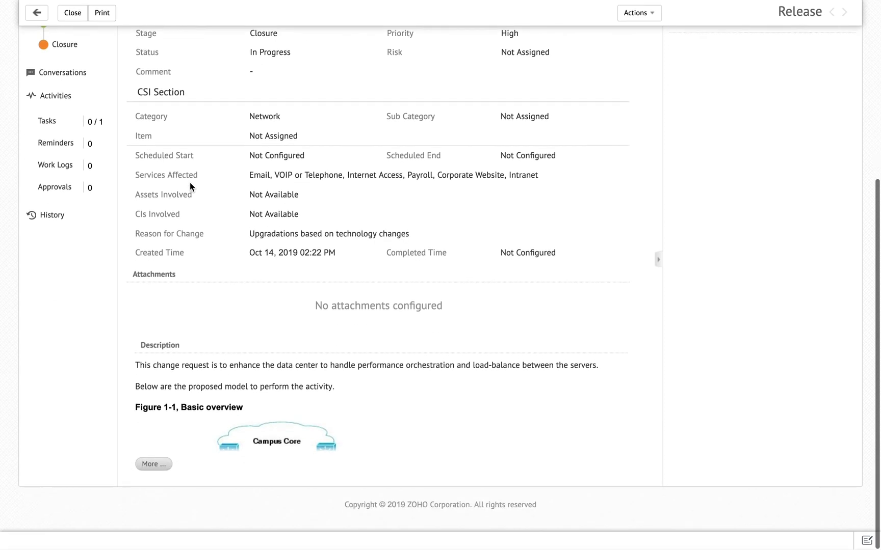
left_click(154, 464)
scroll(226, 447, "down", 12)
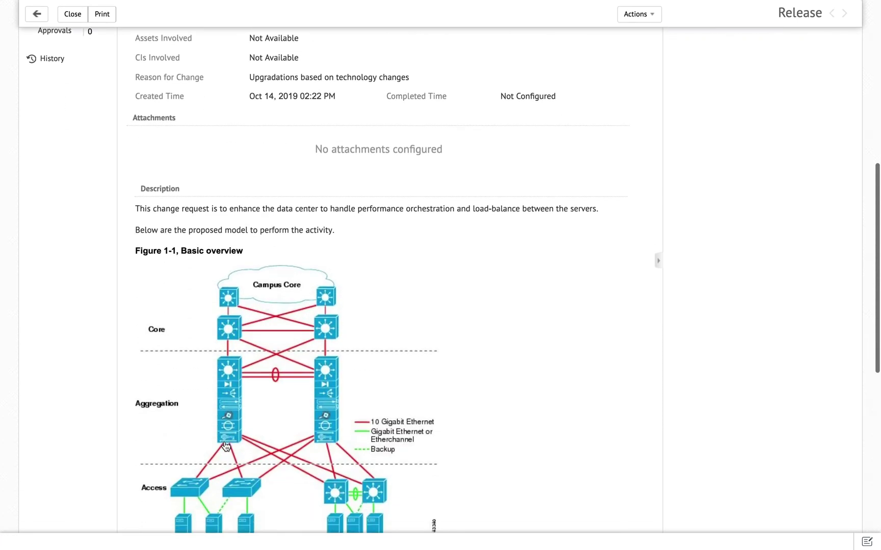
scroll(226, 447, "down", 5)
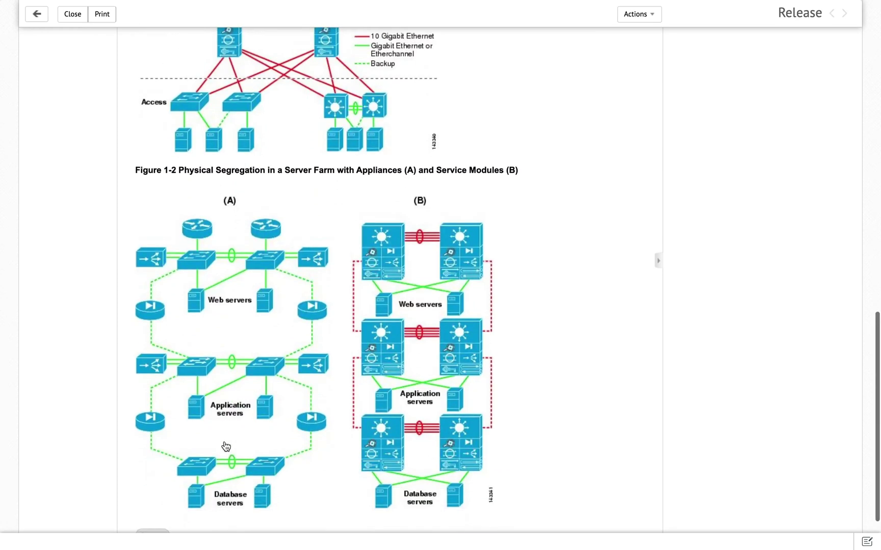
scroll(224, 441, "up", 6)
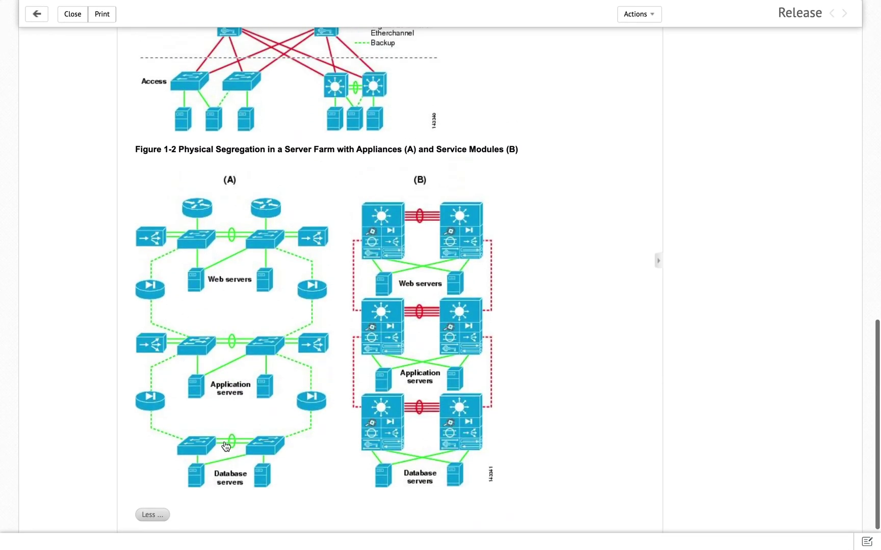
scroll(226, 447, "up", 16)
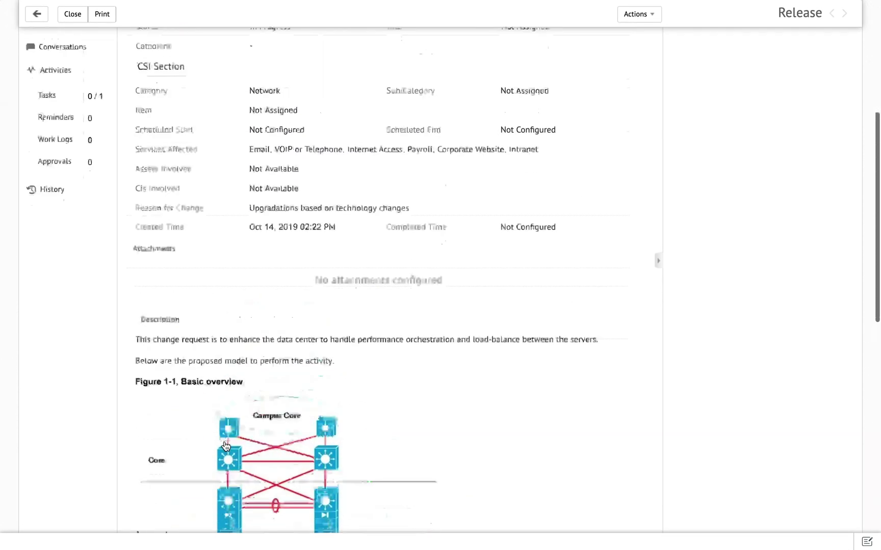
scroll(224, 446, "up", 2)
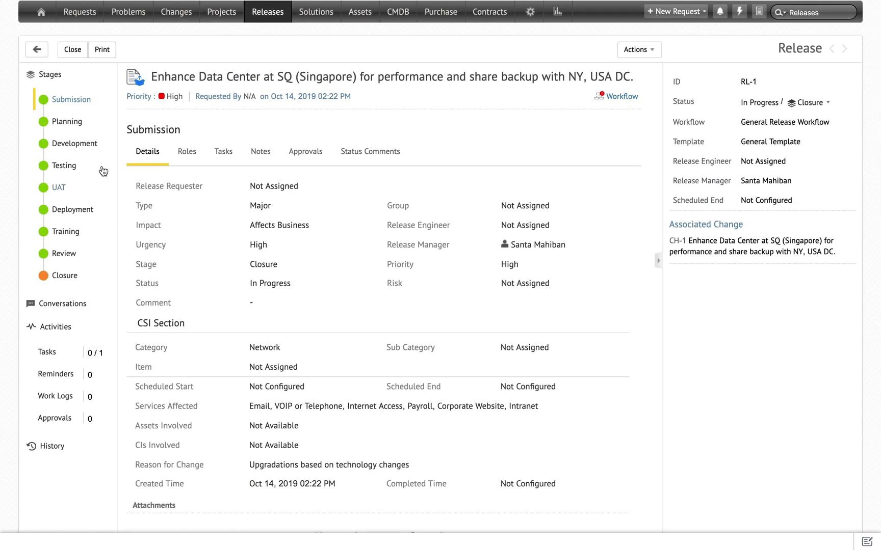
Show release RL-1's Planning stage and expand its Roll Out Plan section.
left_click(80, 124)
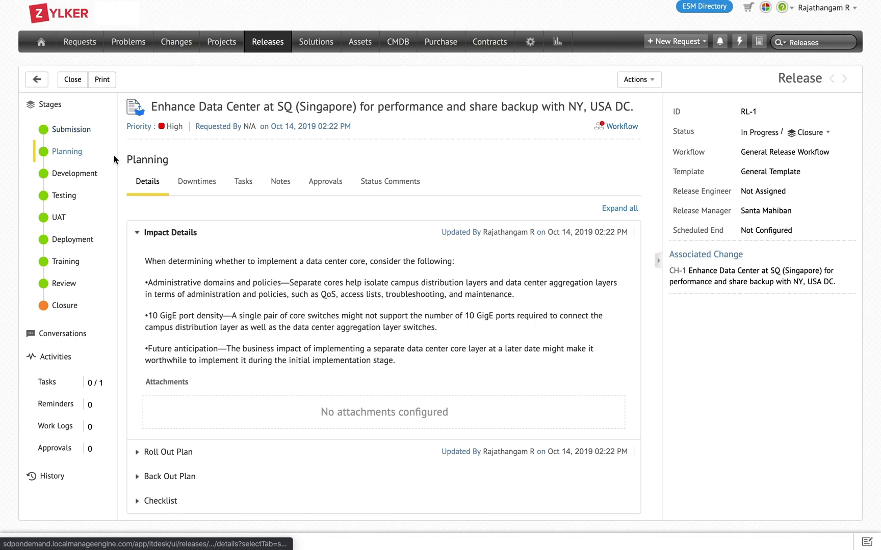
scroll(195, 308, "down", 1)
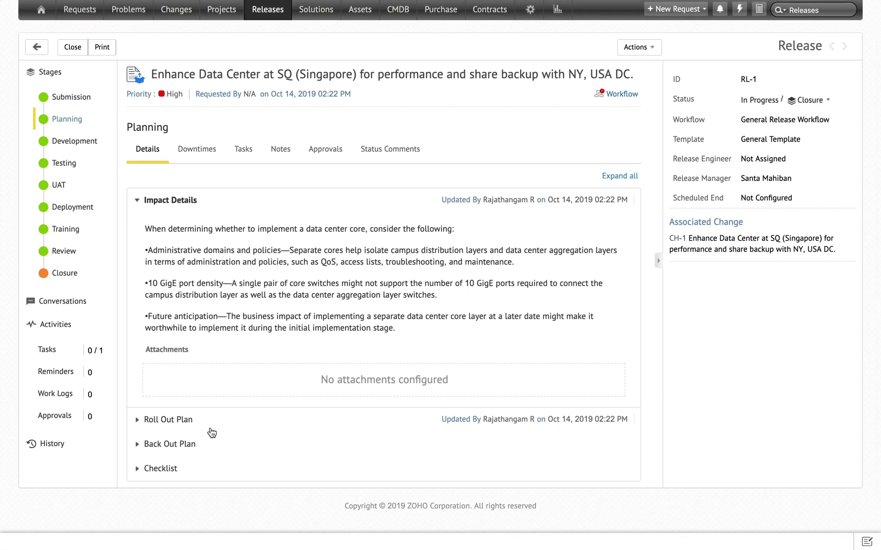
left_click(210, 423)
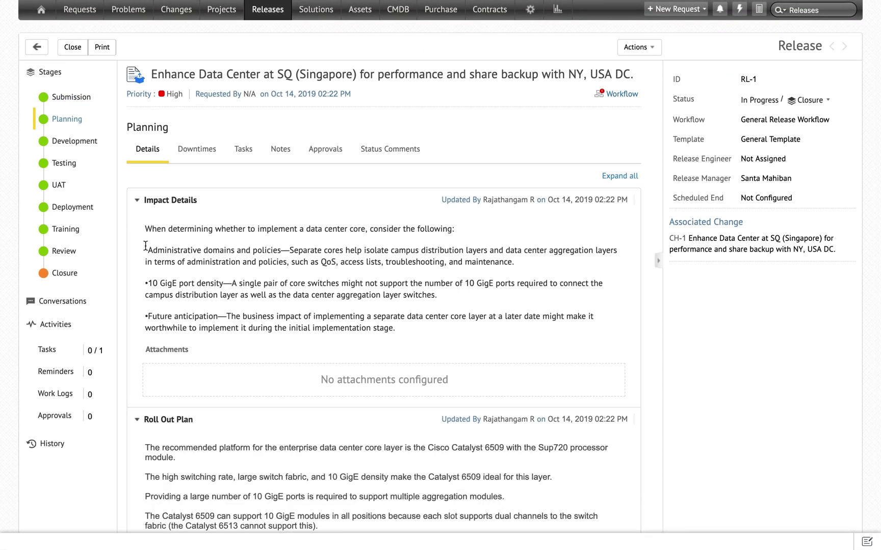
Show the Development stage with its full Performance Comparison with Distributed Forwarding table expanded.
left_click(89, 141)
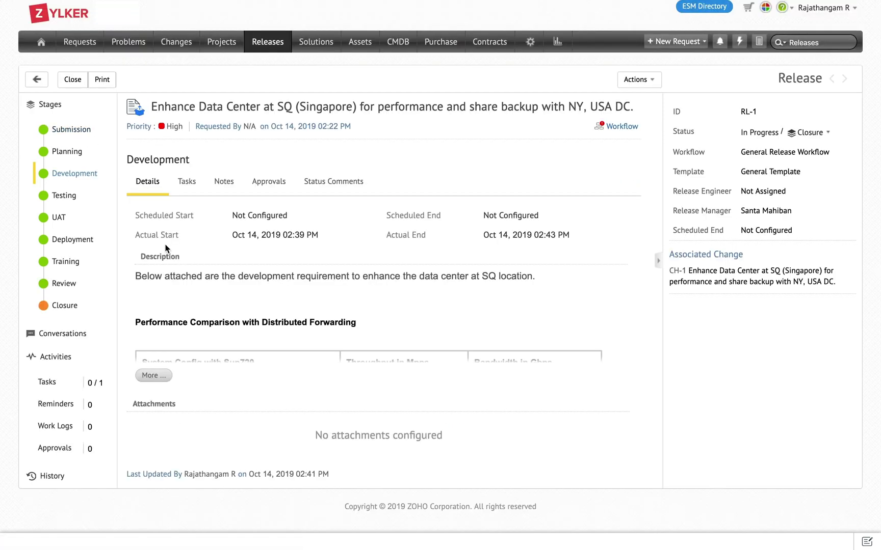
left_click(154, 375)
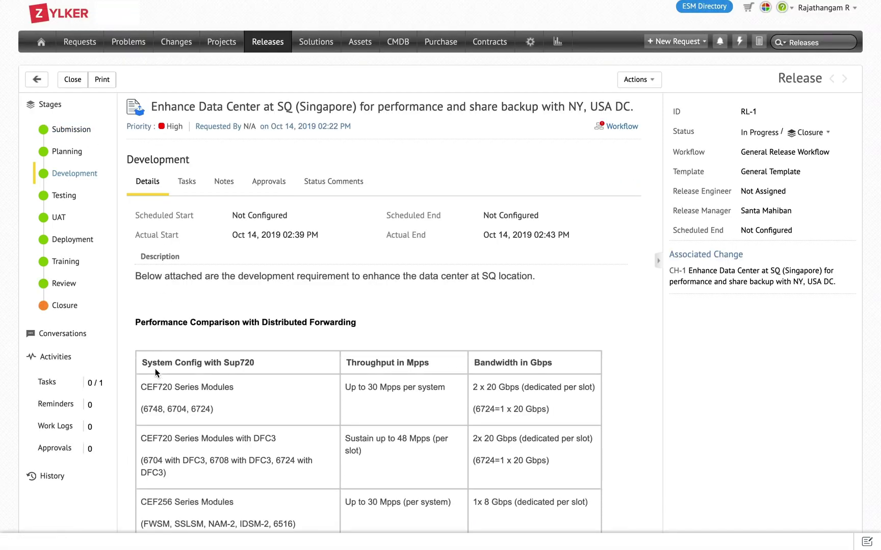
scroll(155, 372, "down", 3)
scroll(155, 372, "down", 2)
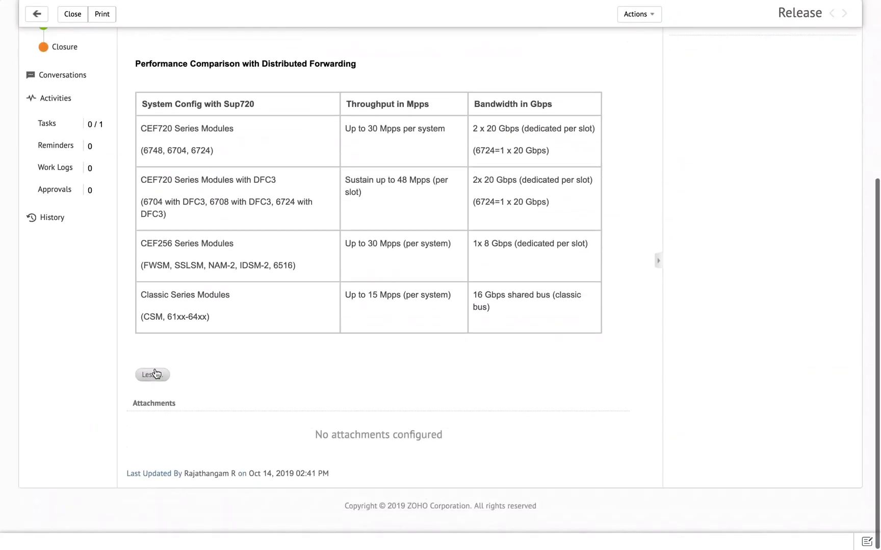
scroll(196, 373, "up", 5)
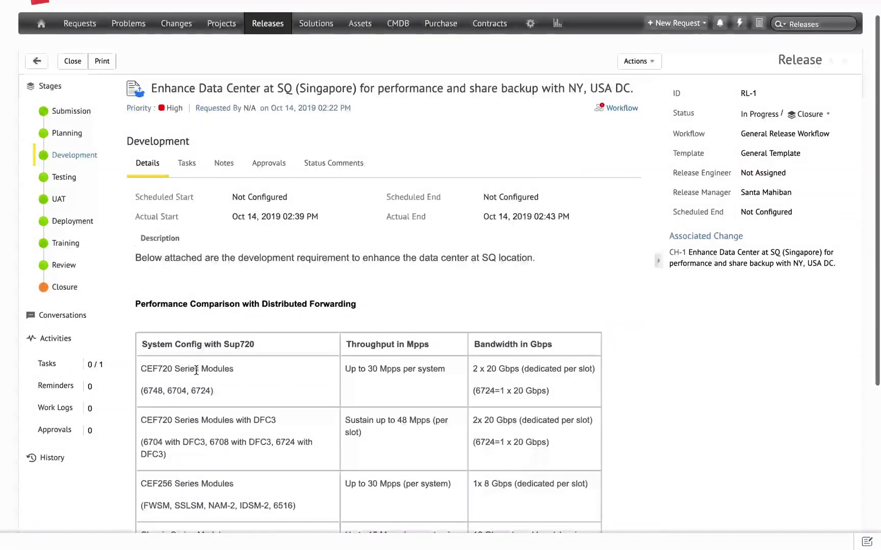
Review the Testing stage's scheduled dates and traffic congestion description, briefly revisiting Development.
left_click(74, 181)
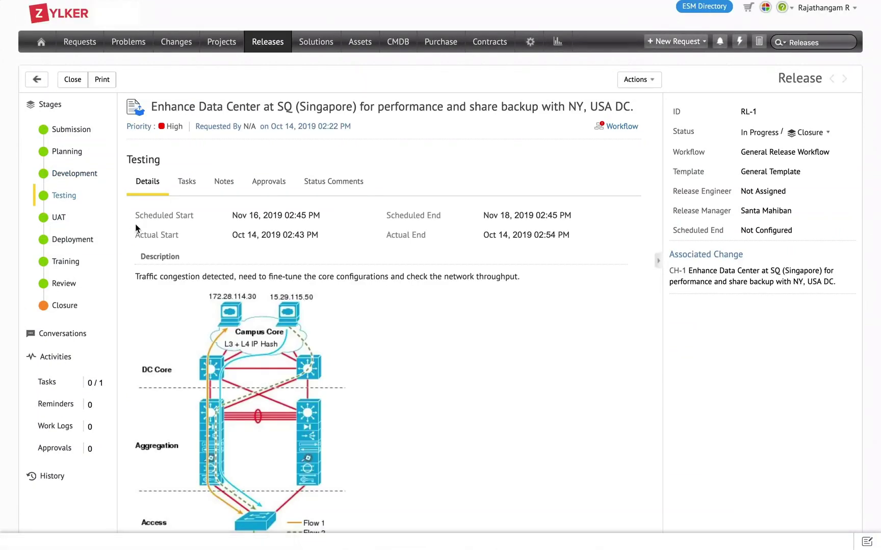
scroll(158, 265, "down", 2)
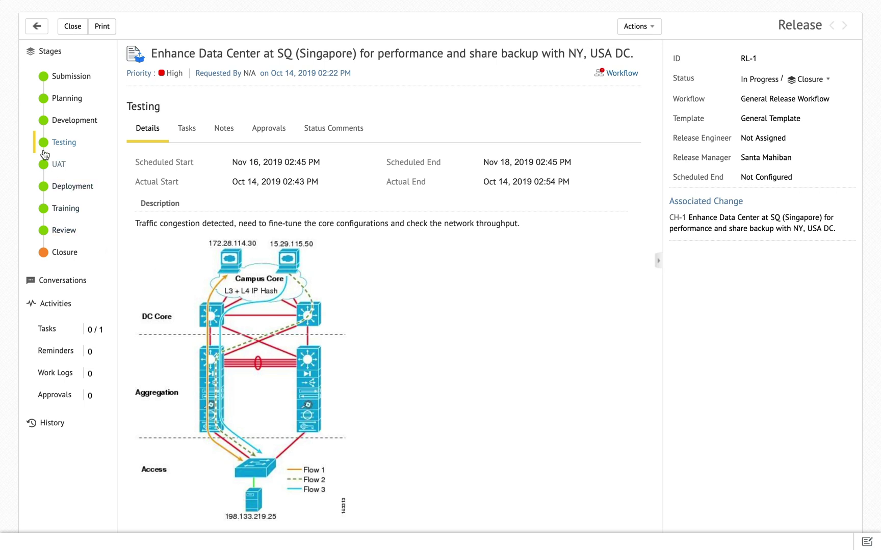
left_click(61, 123)
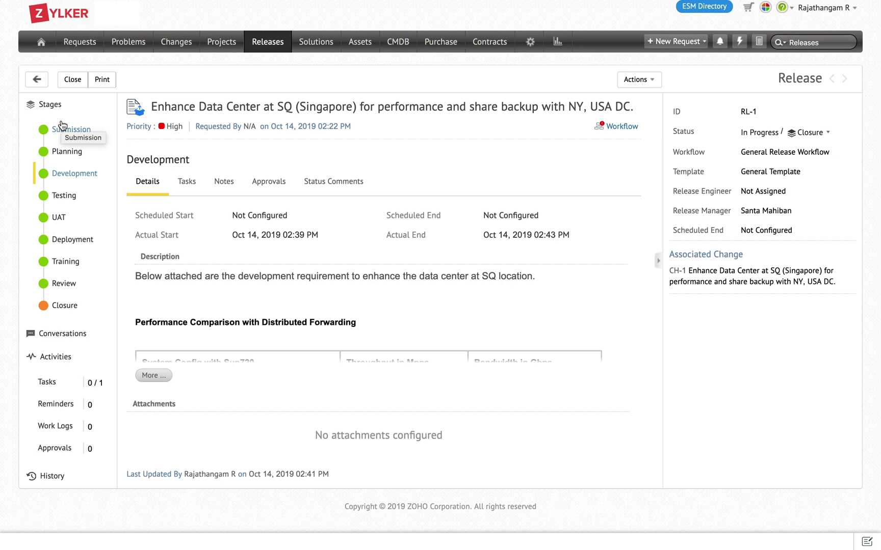
left_click(63, 196)
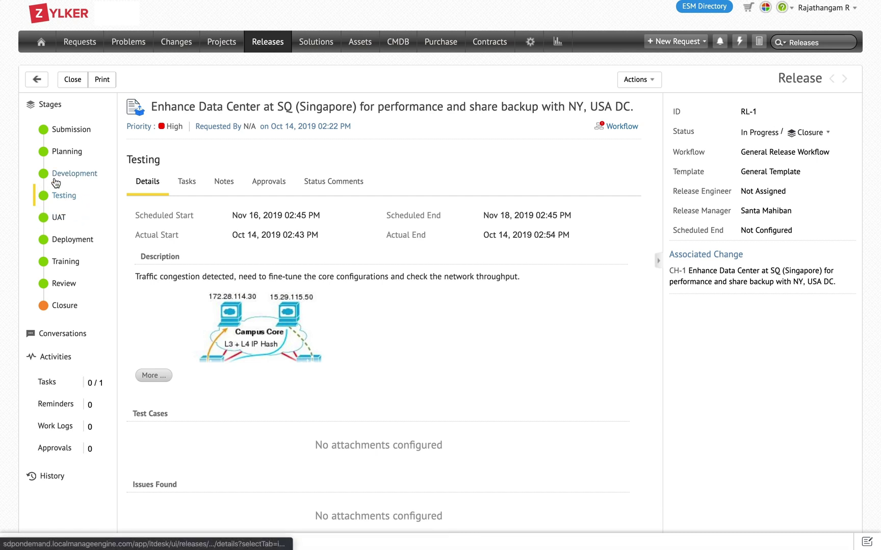
left_click(615, 128)
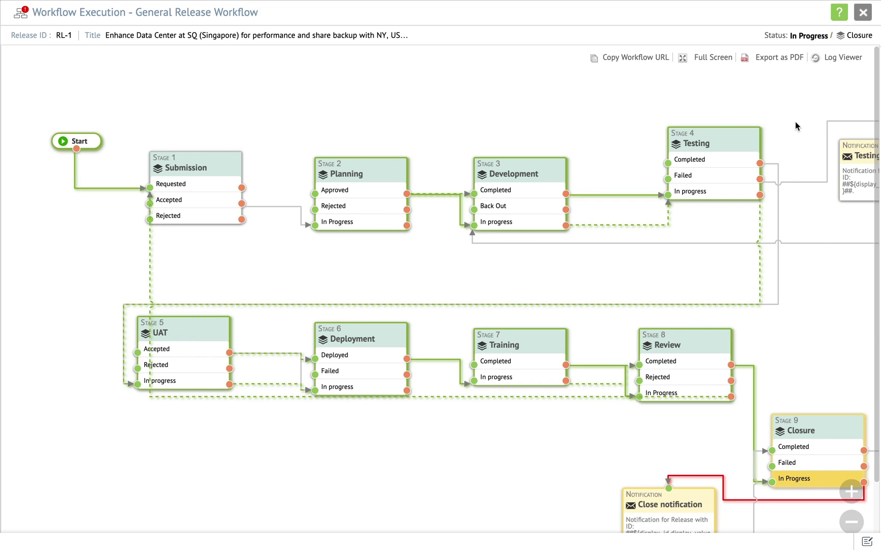
Close the General Release Workflow execution diagram.
left_click(862, 12)
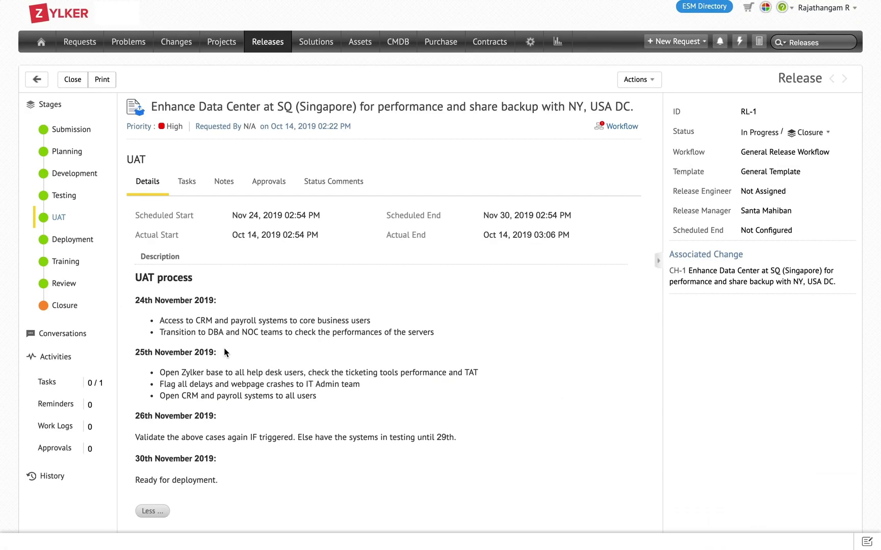
scroll(223, 347, "down", 1)
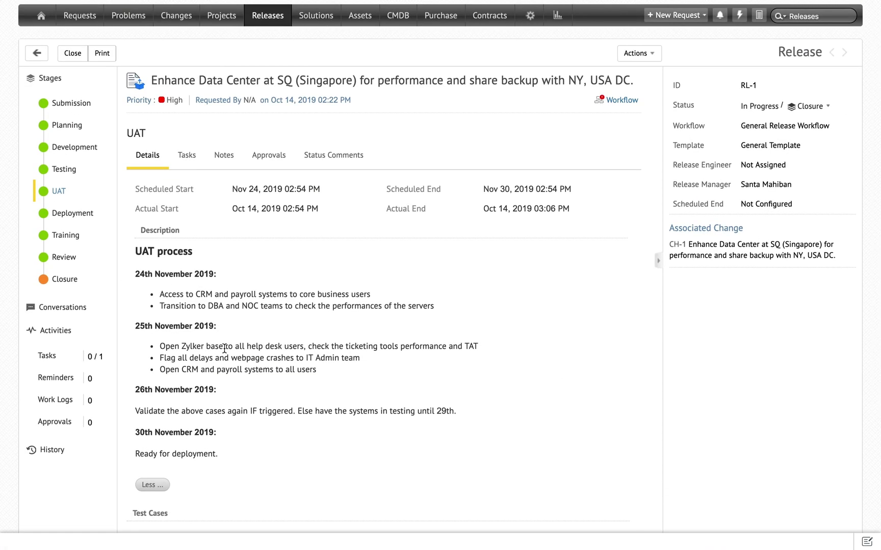
scroll(223, 348, "down", 3)
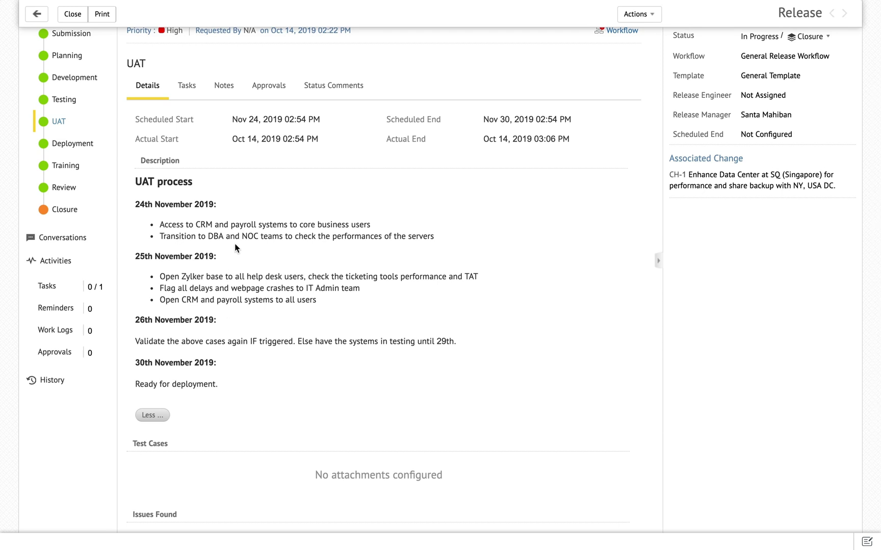
scroll(239, 236, "down", 1)
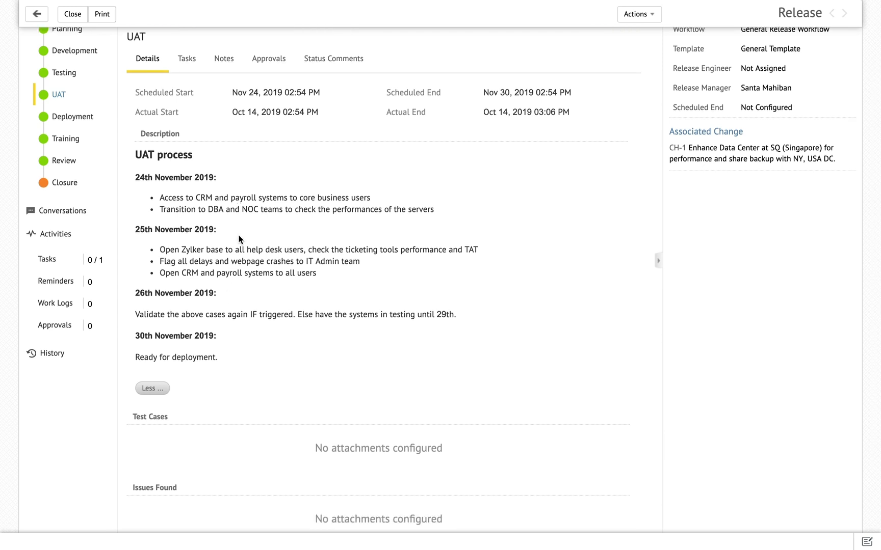
scroll(239, 239, "up", 3)
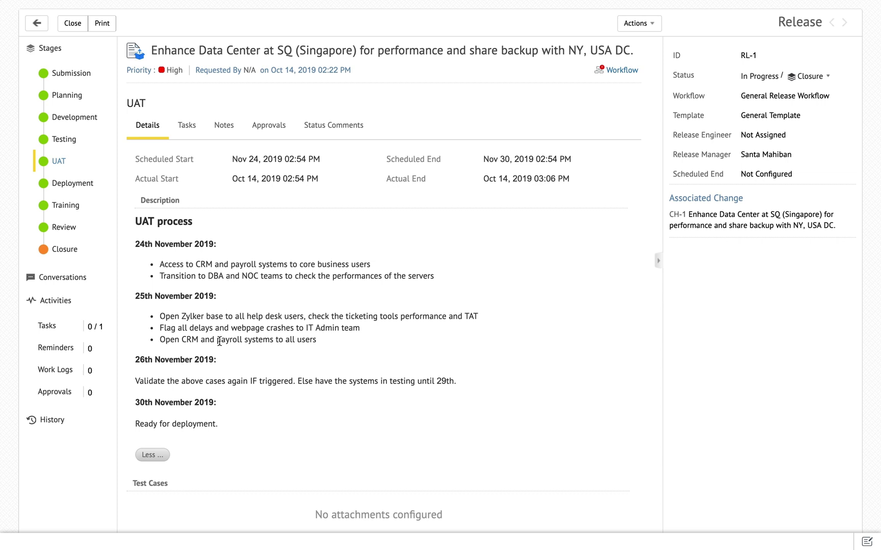
Show the Deployment stage with its full description expanded and its two downtime entries.
left_click(87, 187)
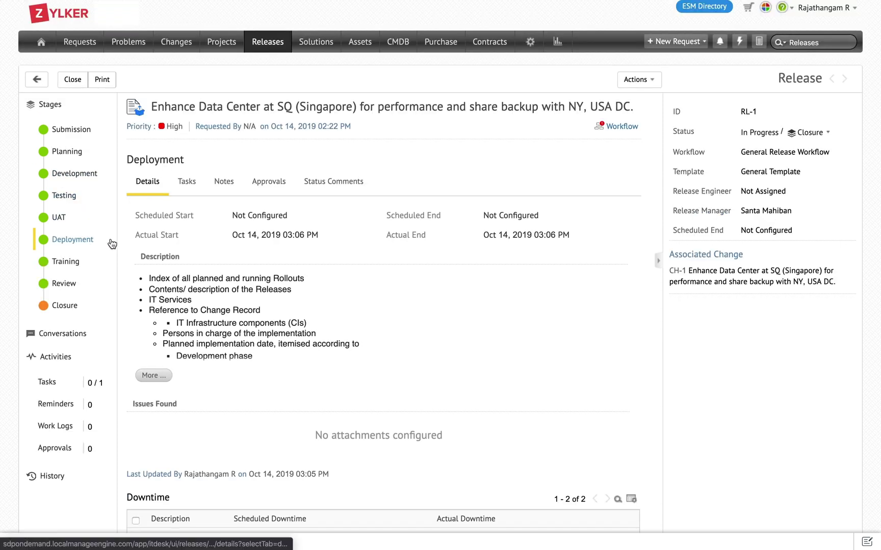
scroll(225, 291, "down", 1)
left_click(151, 346)
scroll(231, 351, "down", 3)
scroll(230, 350, "down", 1)
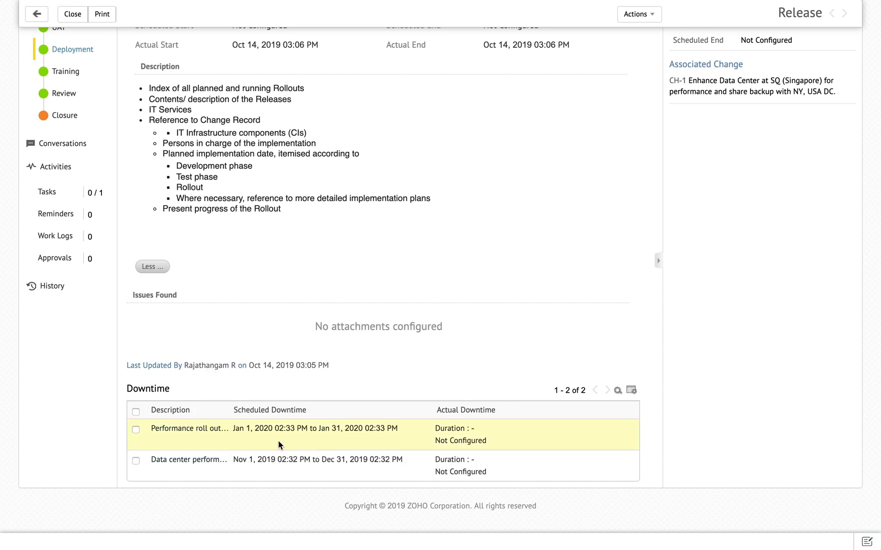
scroll(59, 204, "up", 3)
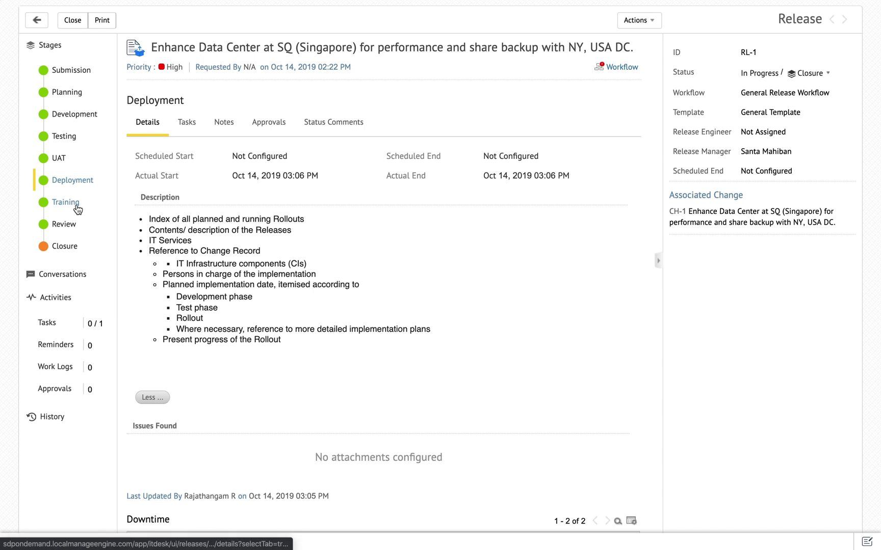
left_click(64, 224)
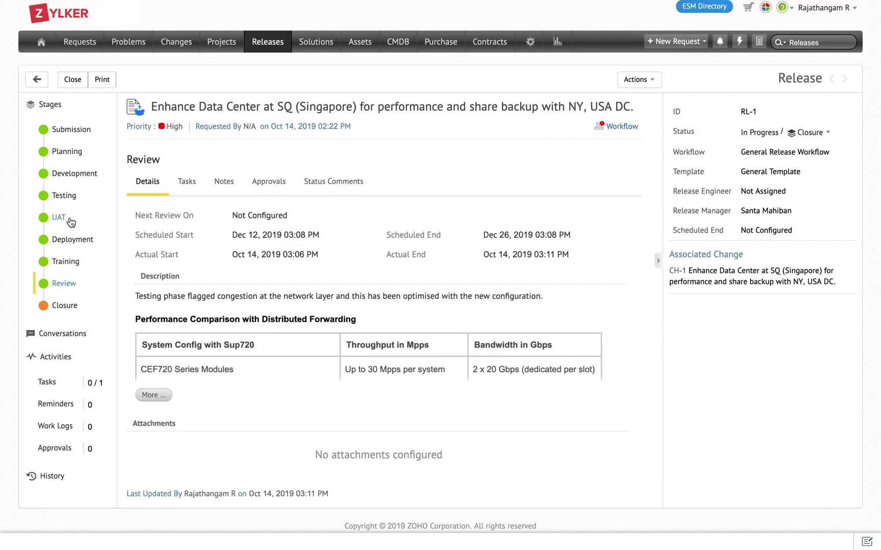
left_click(152, 395)
scroll(149, 392, "down", 5)
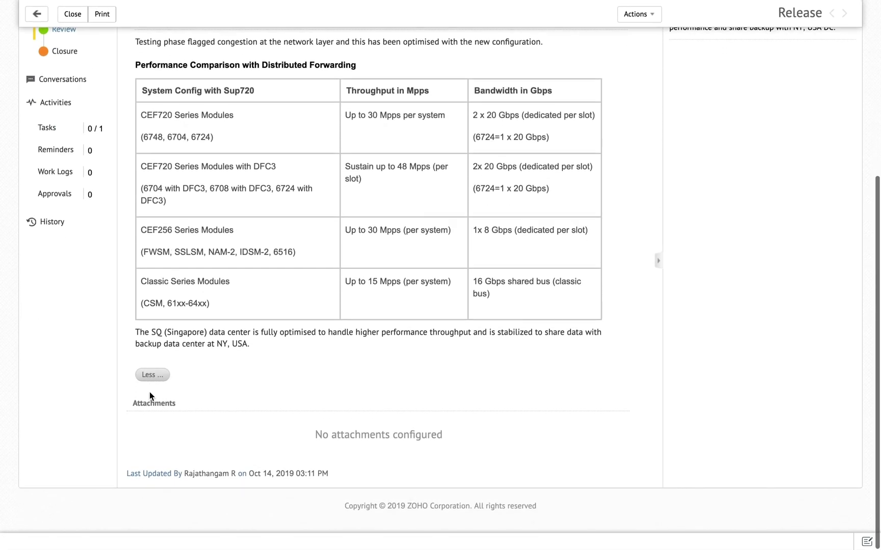
scroll(149, 393, "up", 3)
scroll(149, 392, "up", 2)
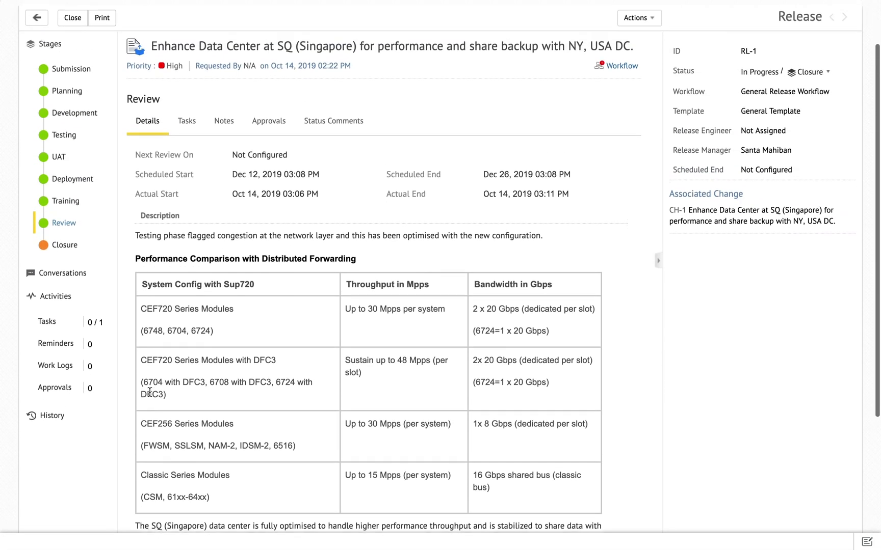
scroll(191, 335, "up", 1)
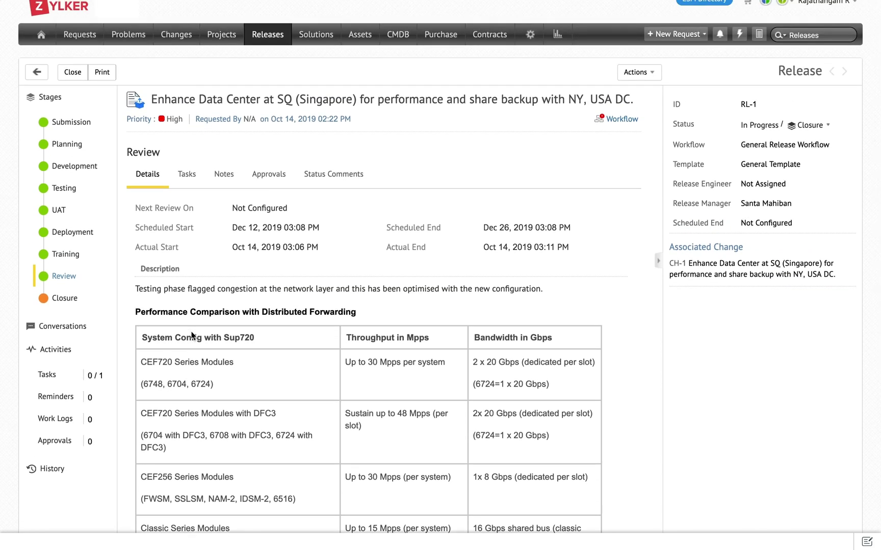
scroll(192, 335, "up", 1)
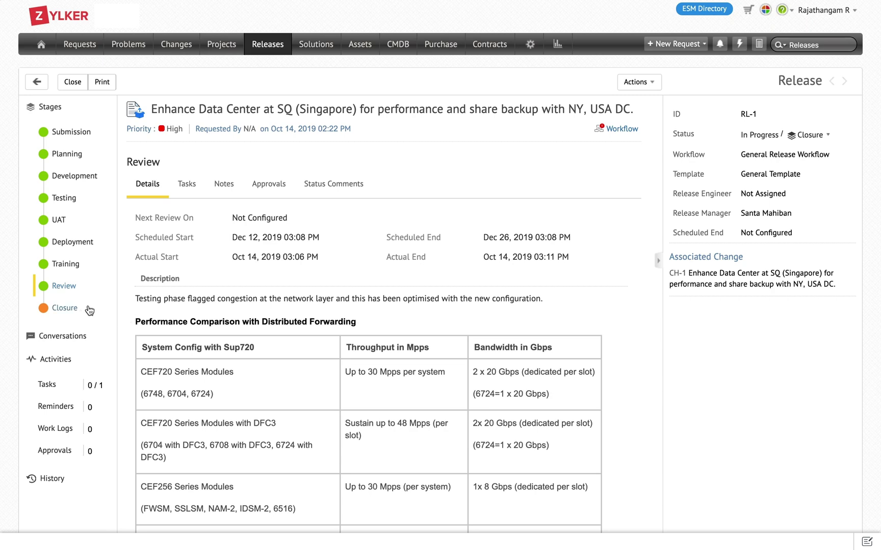
left_click(70, 308)
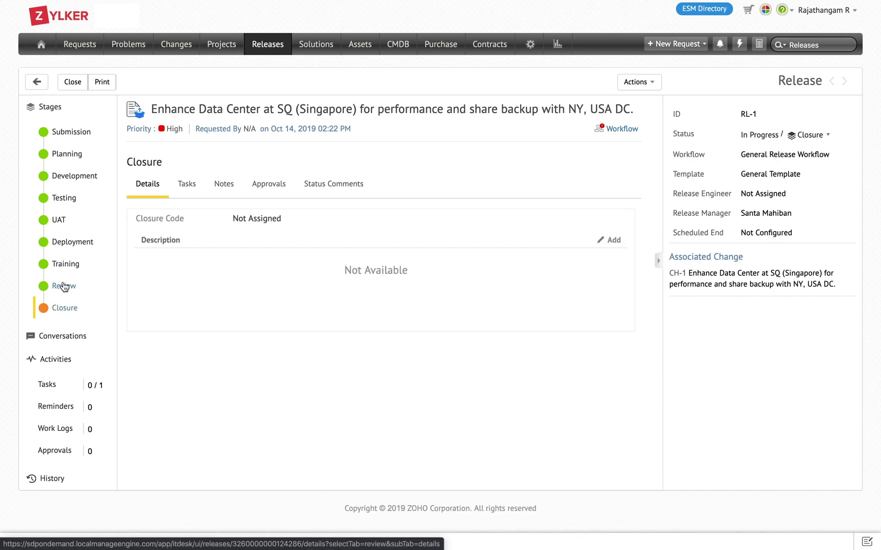
left_click(63, 287)
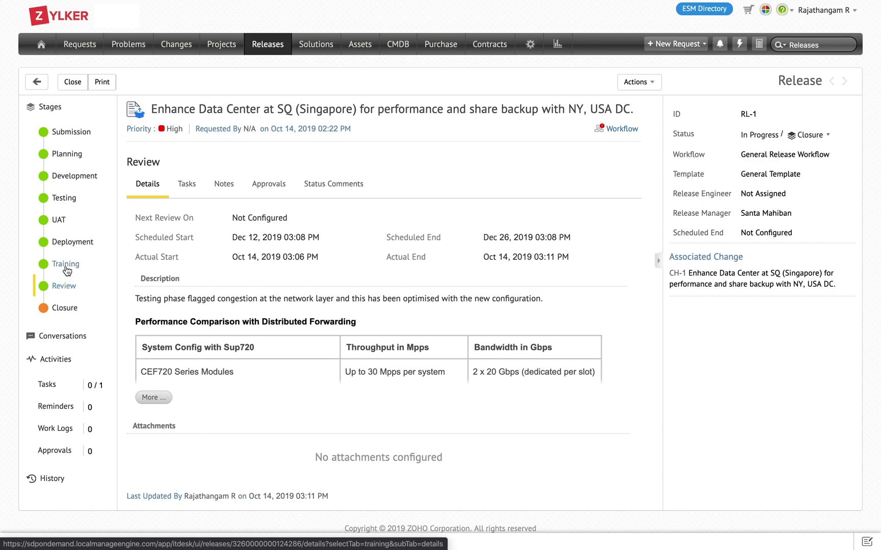
left_click(65, 265)
left_click(77, 242)
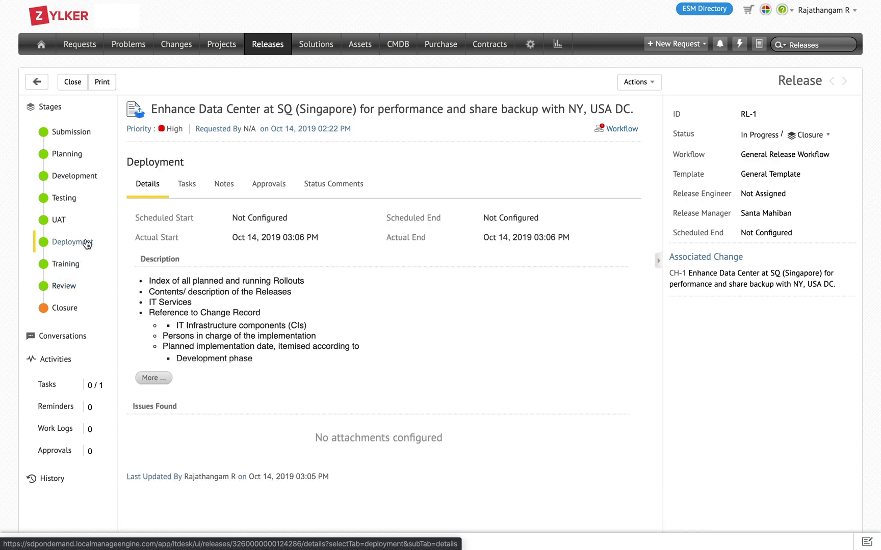
Search Setup for 'release cl' and pick Release Closure Rules.
left_click(530, 49)
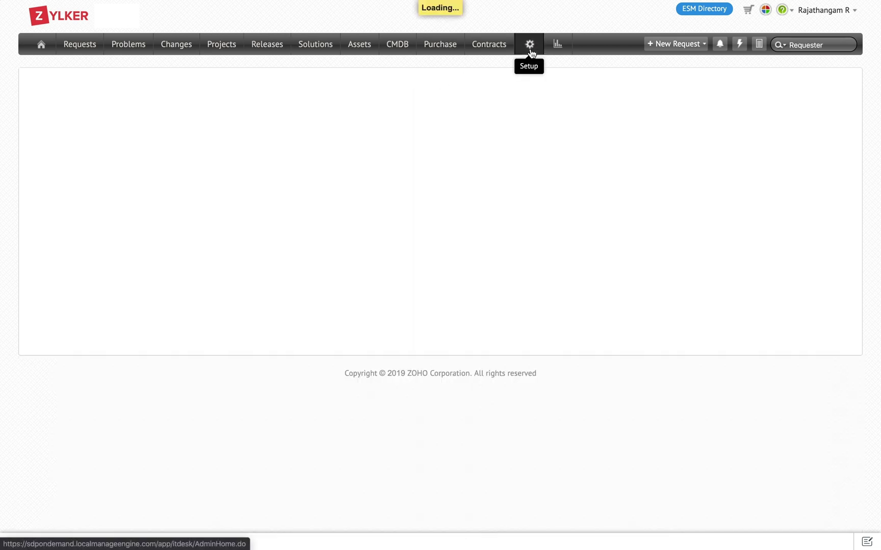
left_click(691, 76)
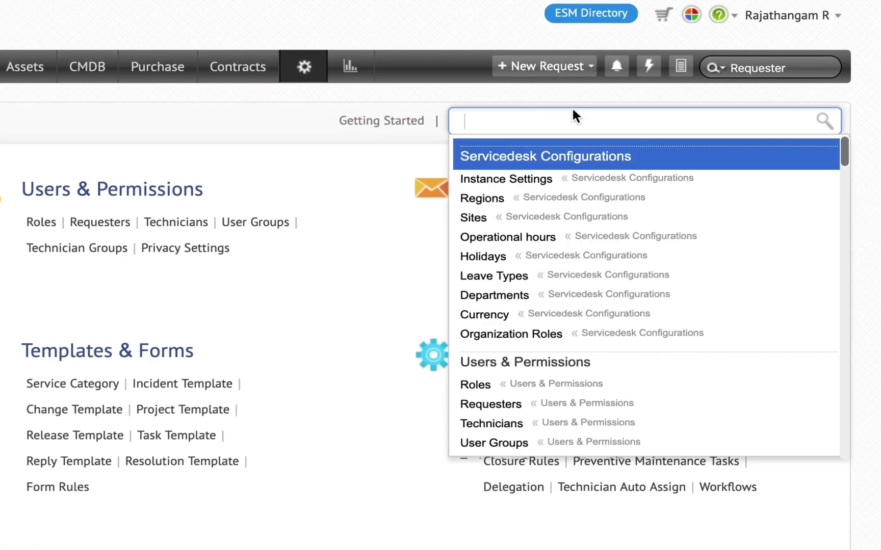
type("release c")
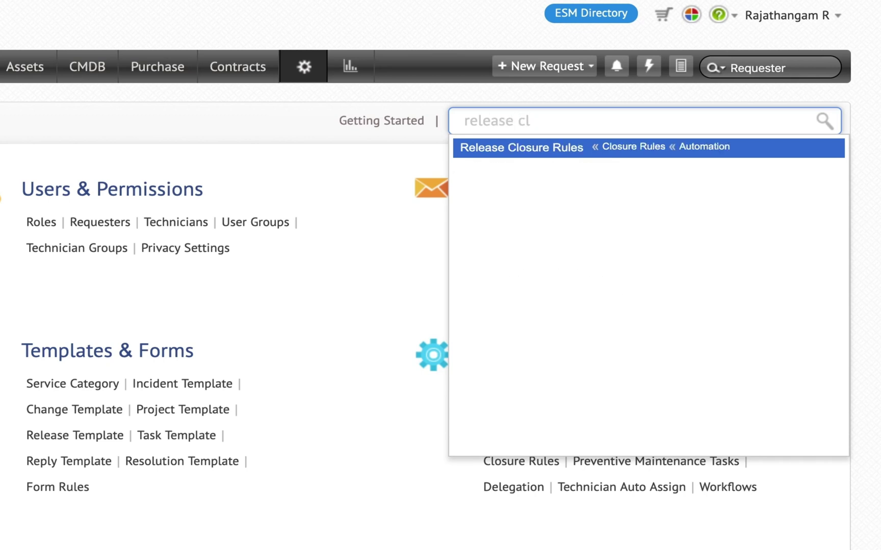
type("l")
left_click(596, 147)
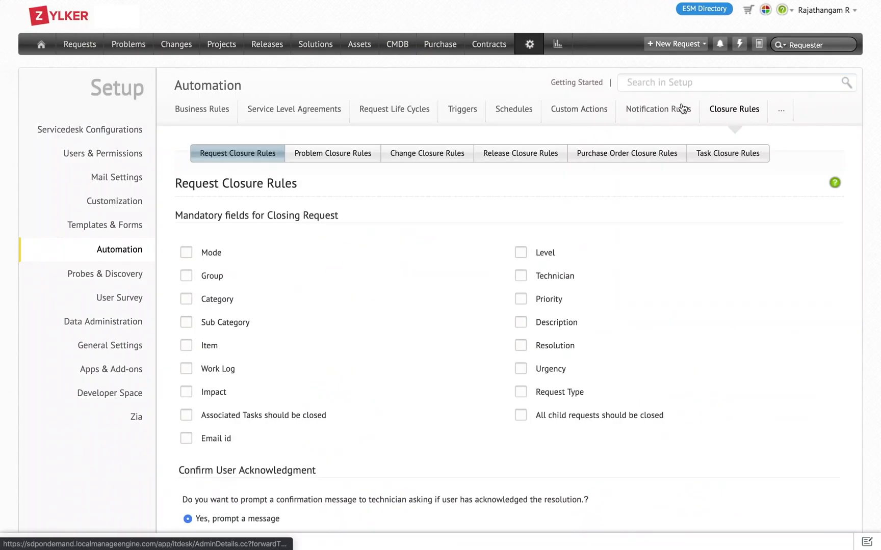
Switch to the Release Closure Rules sub-tab and review each stage's mandatory fields through Closure.
left_click(511, 151)
scroll(442, 295, "down", 1)
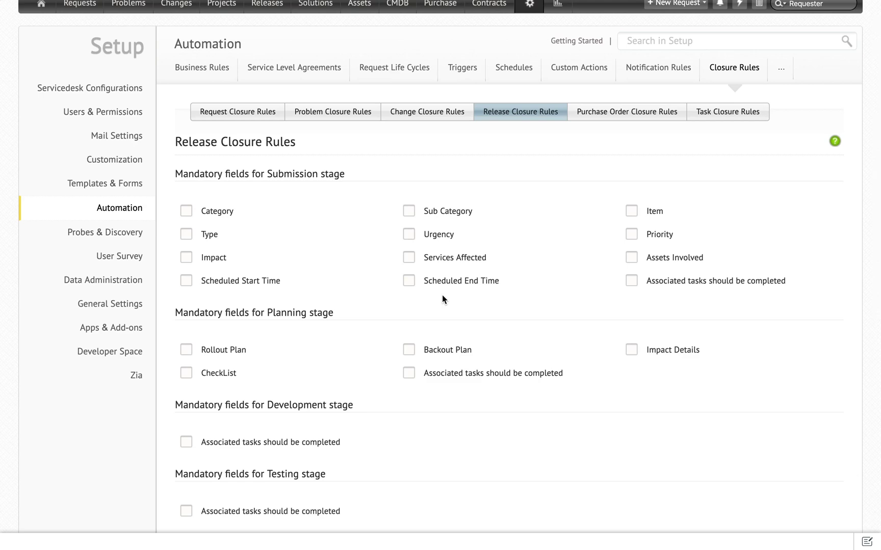
scroll(442, 297, "down", 3)
scroll(442, 297, "down", 2)
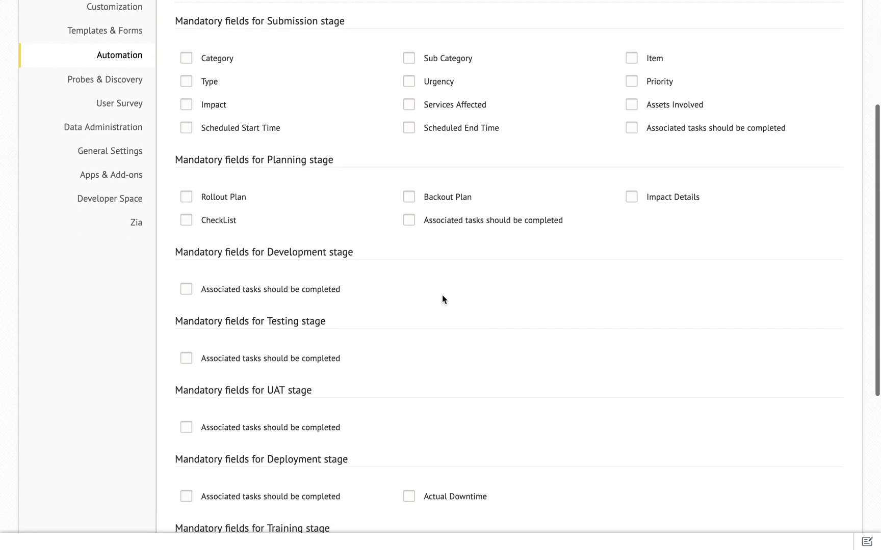
scroll(442, 296, "down", 2)
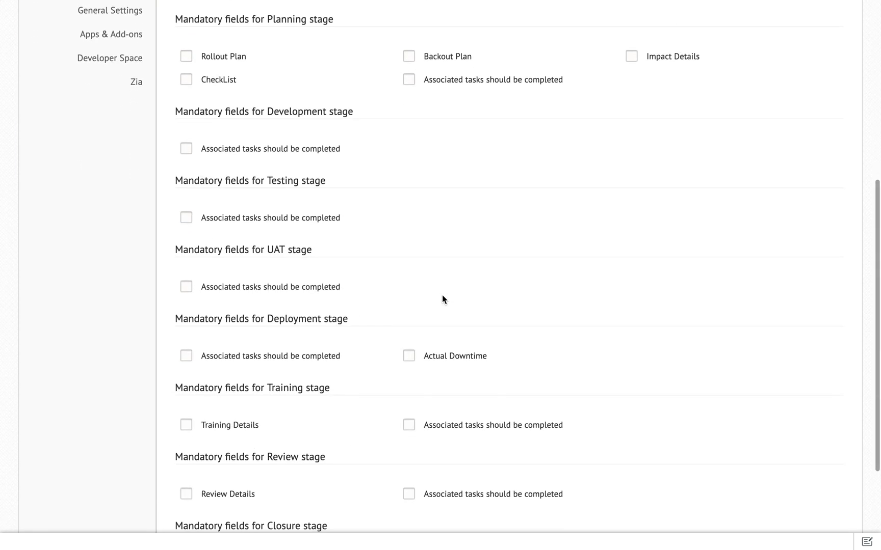
scroll(442, 295, "down", 2)
scroll(442, 297, "down", 1)
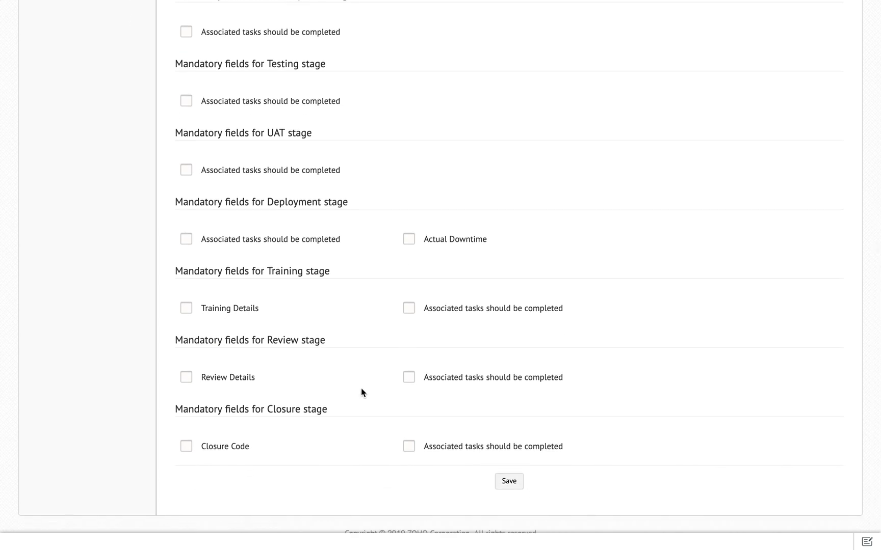
scroll(361, 391, "up", 4)
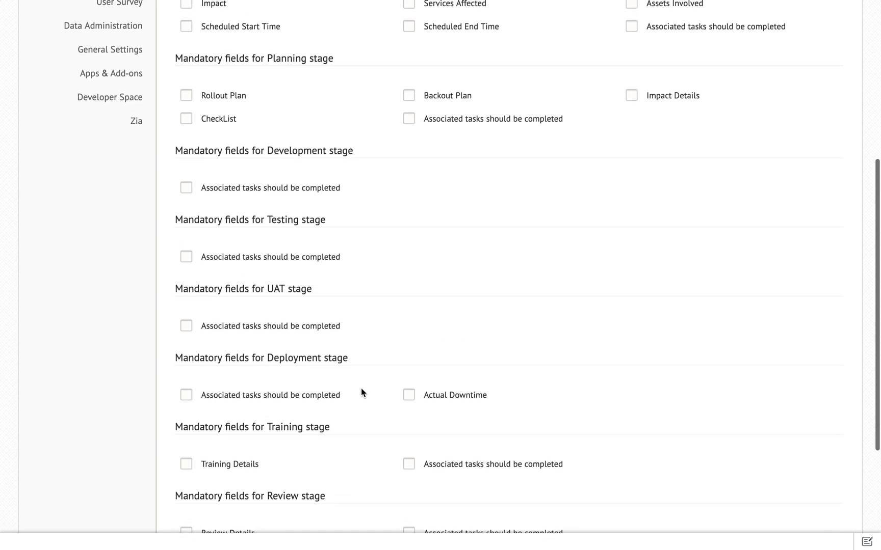
scroll(361, 390, "up", 5)
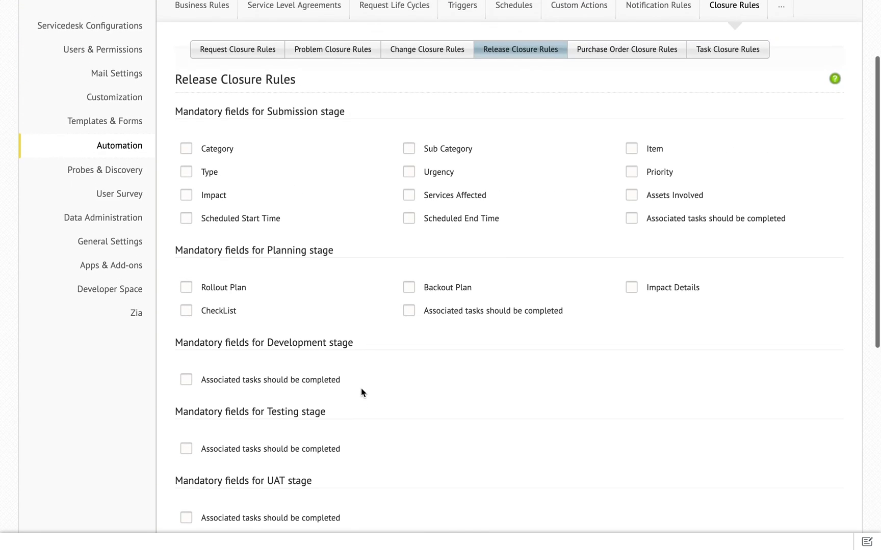